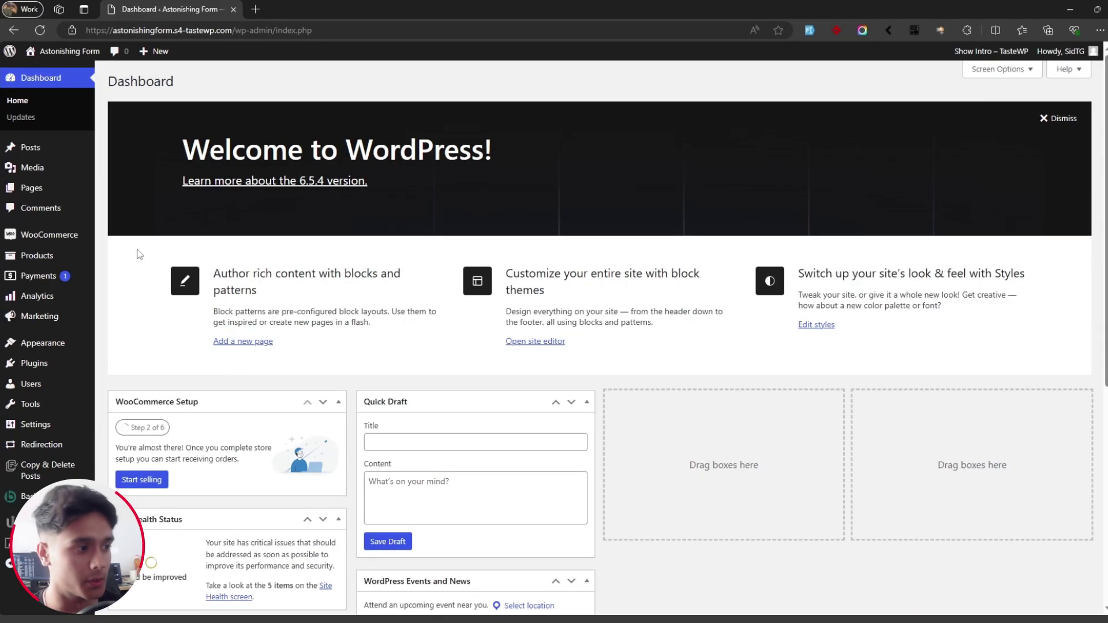
Step: Search 'registration form for woocommerce themegrill' among new plugins, then install and activate it
mouse_move(53, 363)
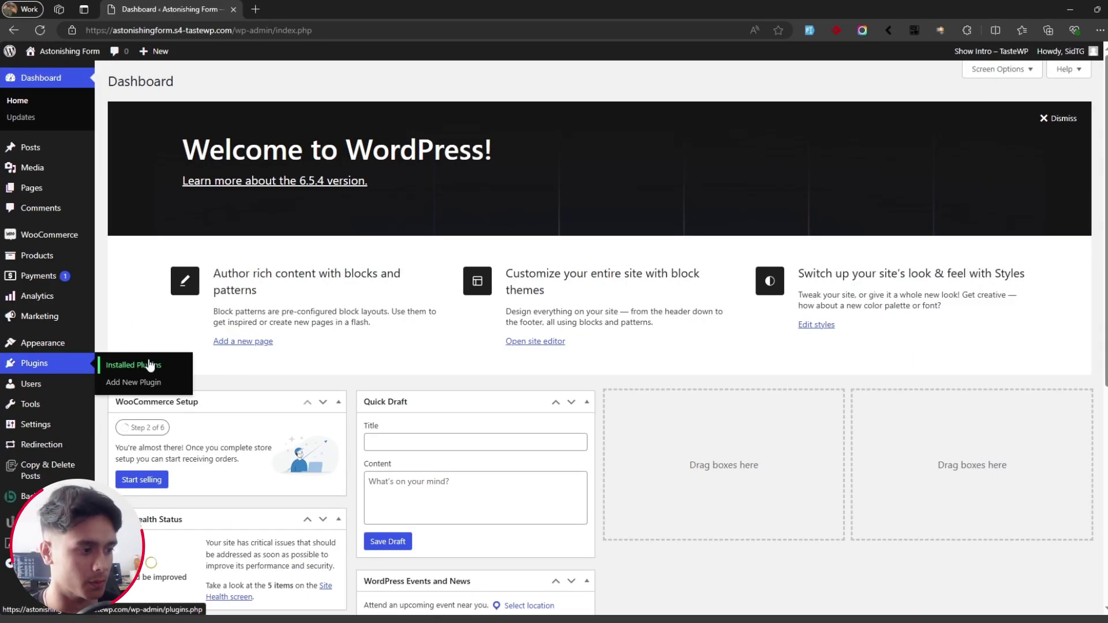
click(139, 383)
click(964, 115)
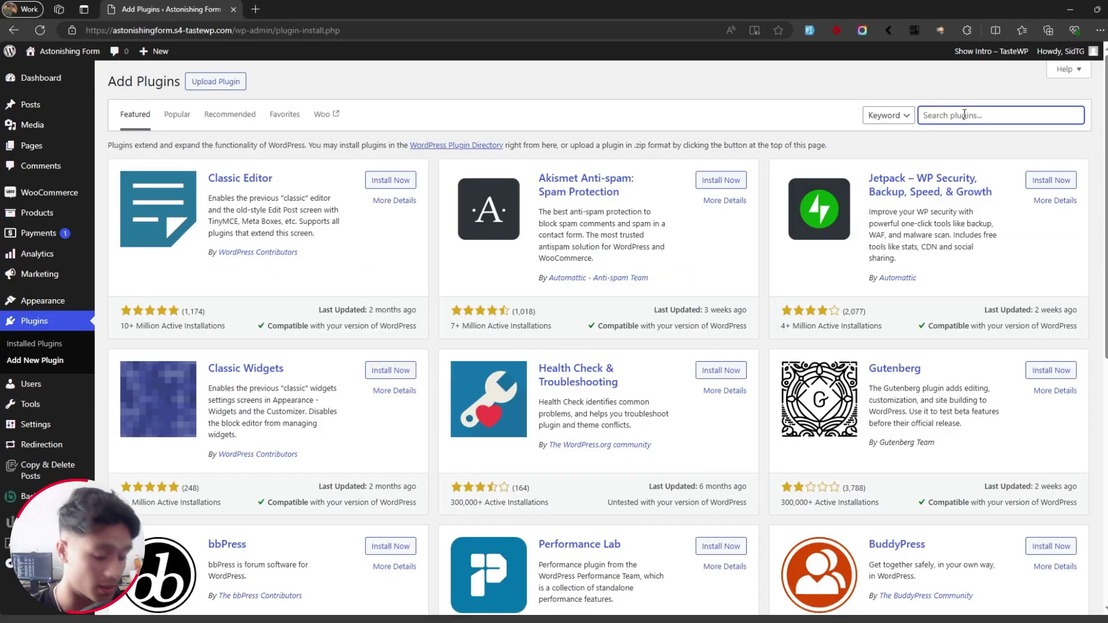
text(r)
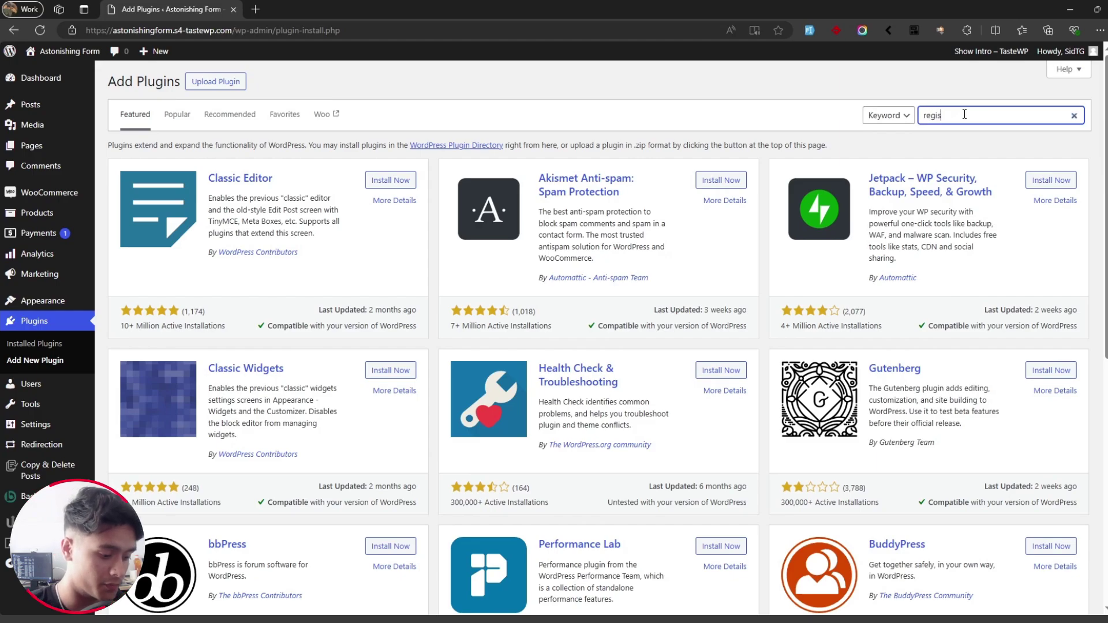
text(egis)
text(tration form for woocommerce themegrill)
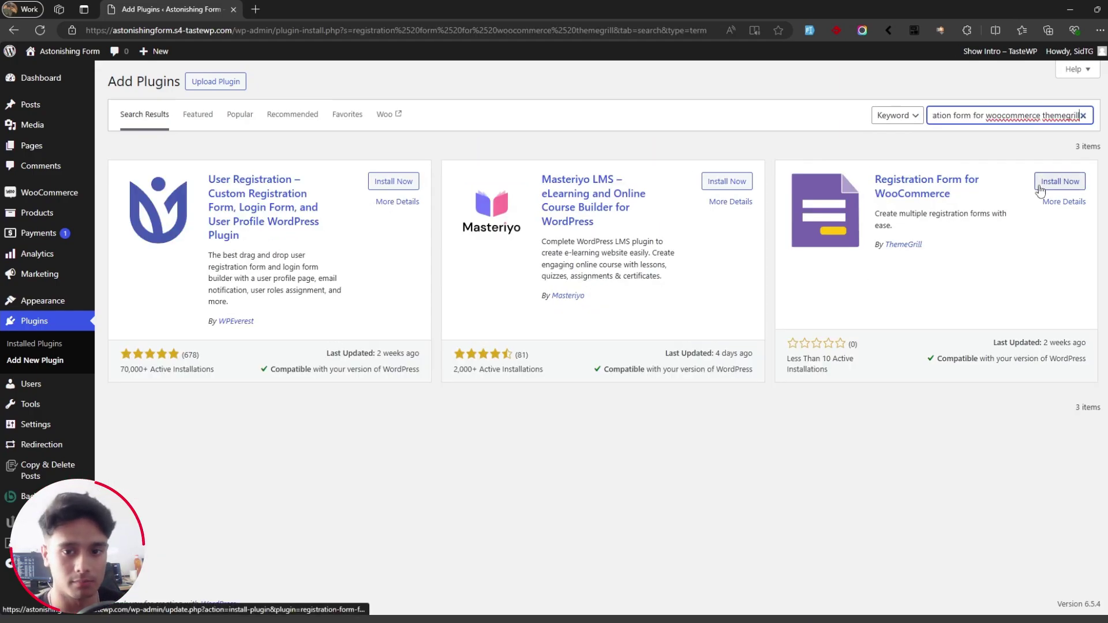
click(1040, 183)
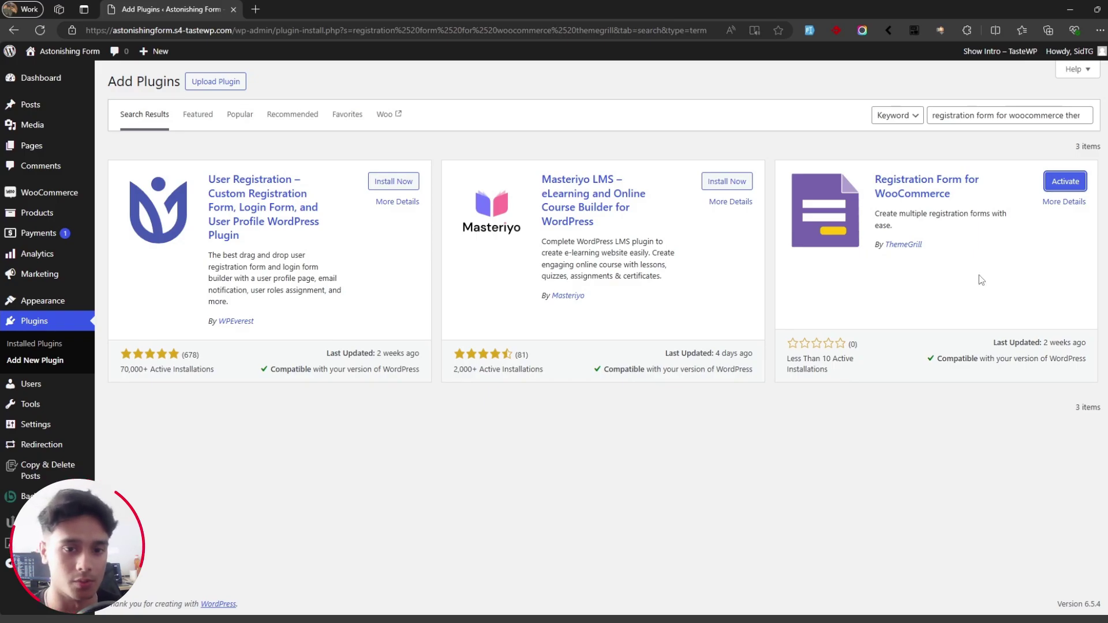
click(1065, 182)
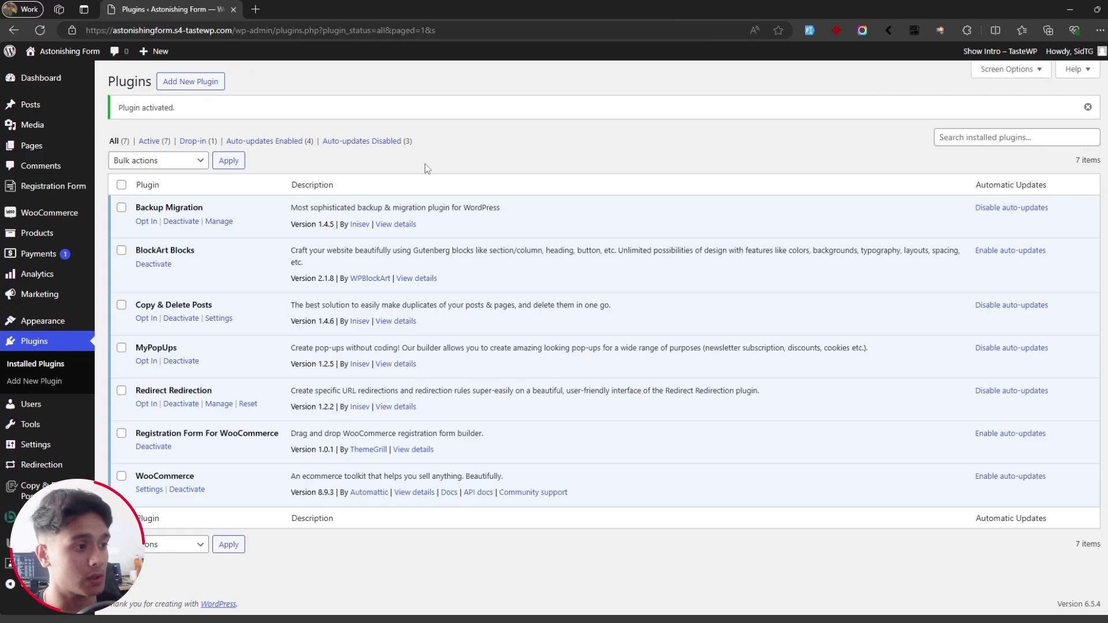
Step: Create a new registration form titled 'Reg Form'
click(48, 196)
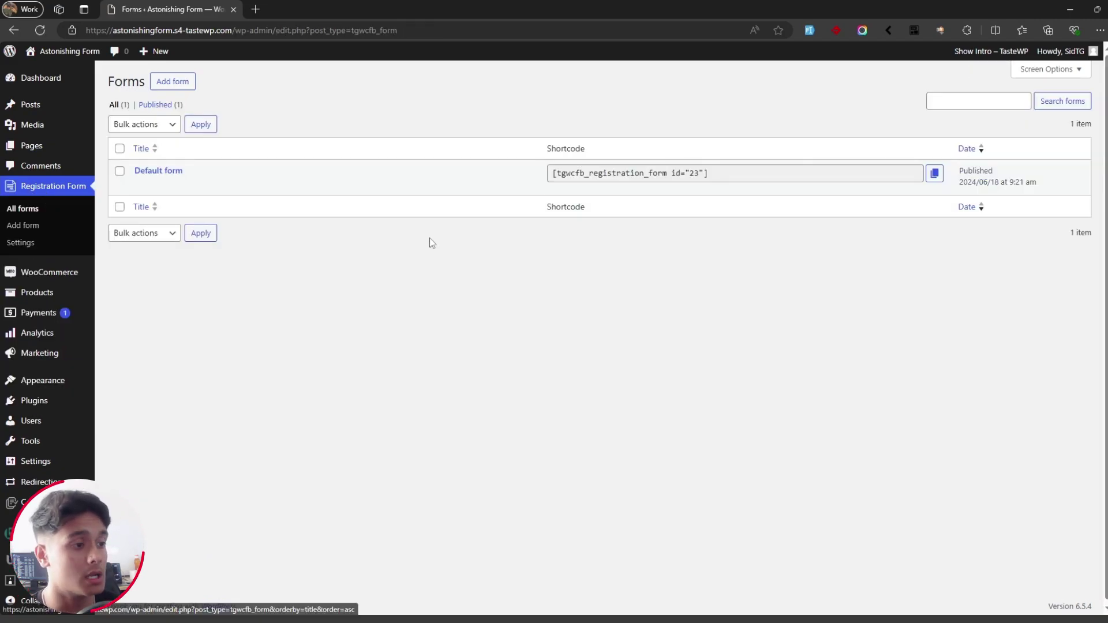
mouse_move(167, 174)
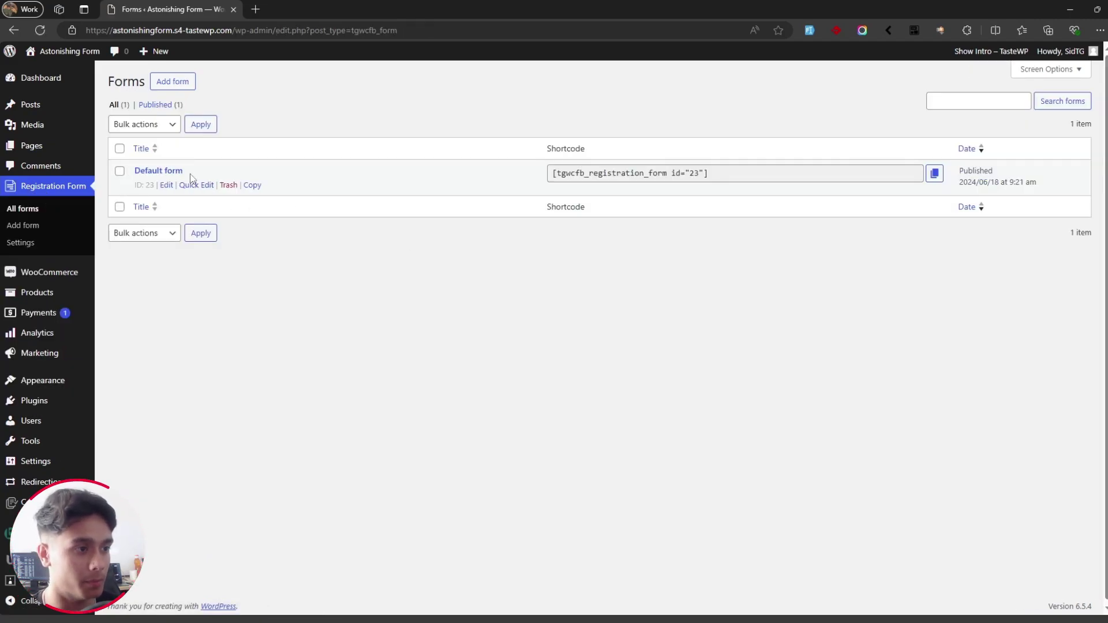
click(168, 84)
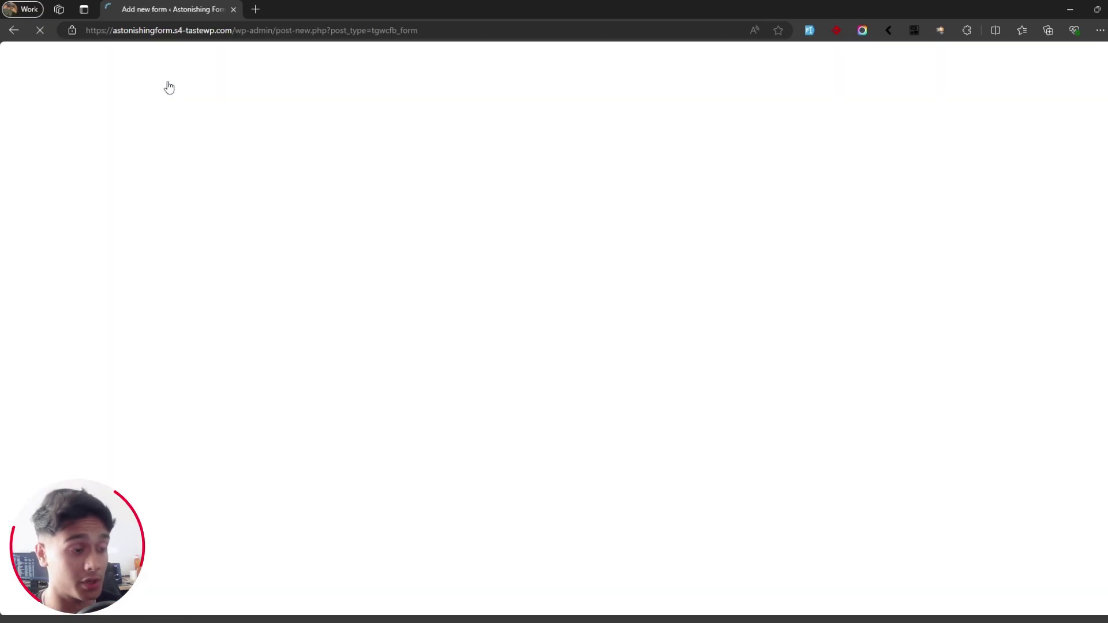
text(Reg )
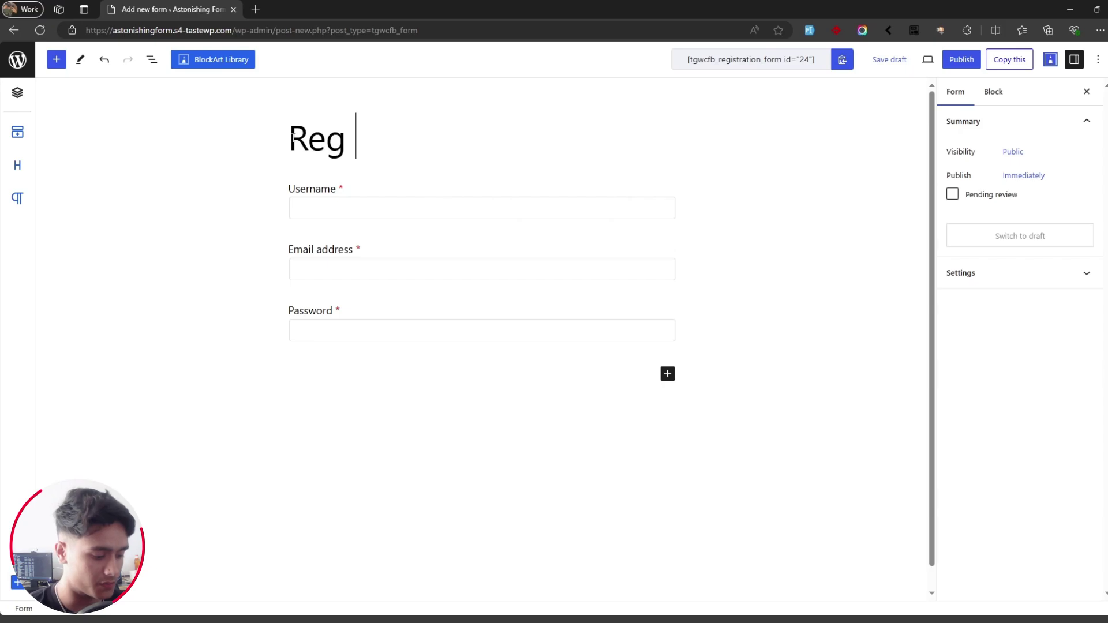
text(Form)
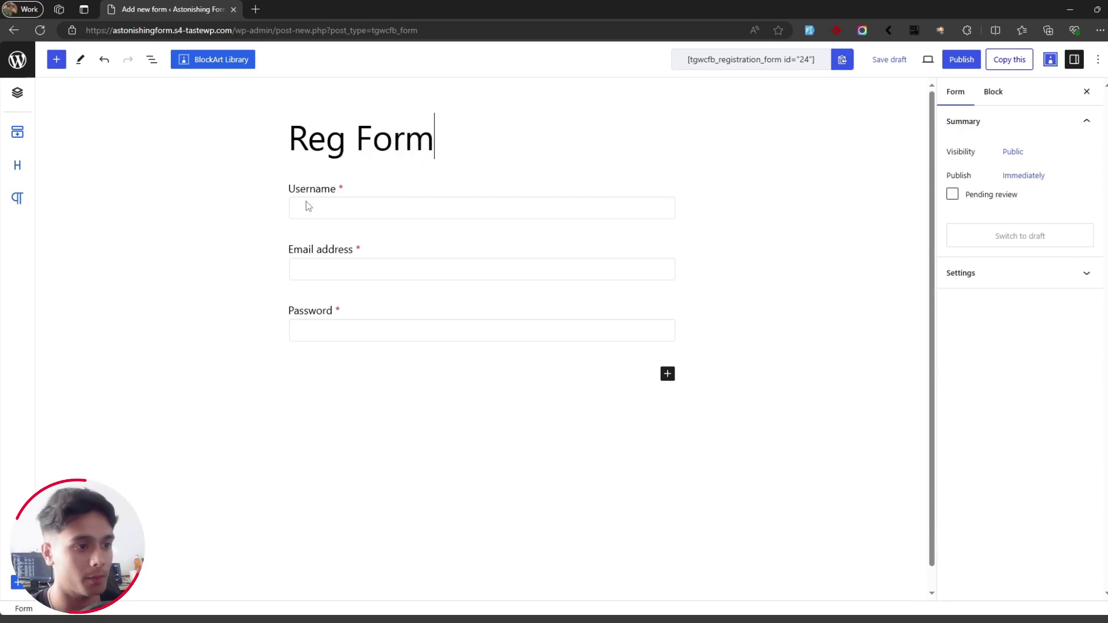
Step: Review the default Username, Email address and Password fields in List View
click(304, 205)
click(151, 59)
click(462, 254)
click(481, 297)
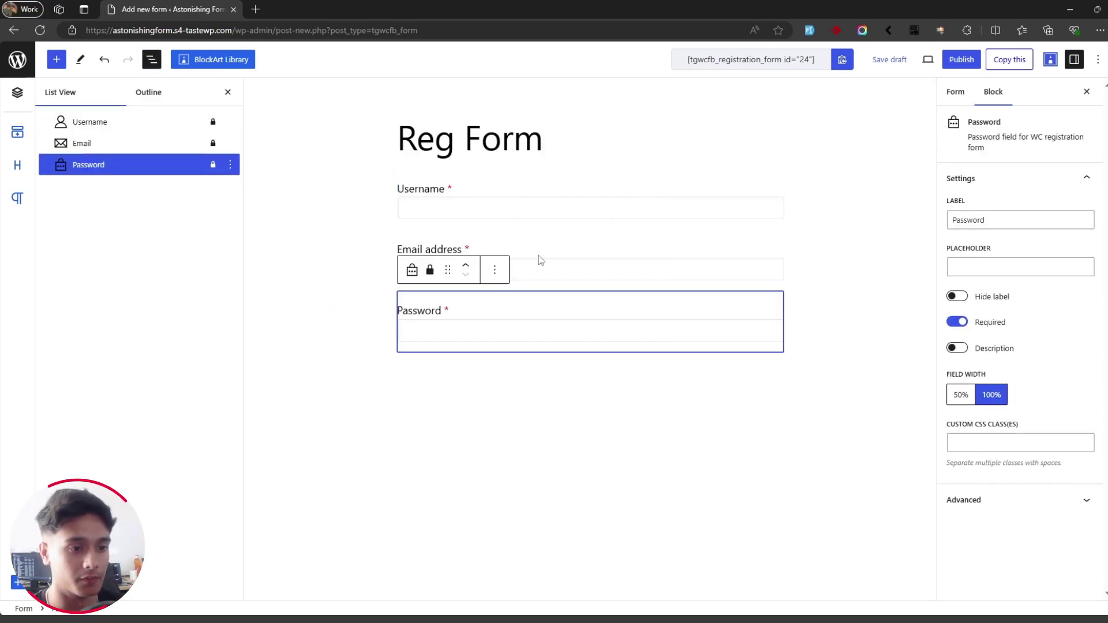
click(553, 249)
click(563, 189)
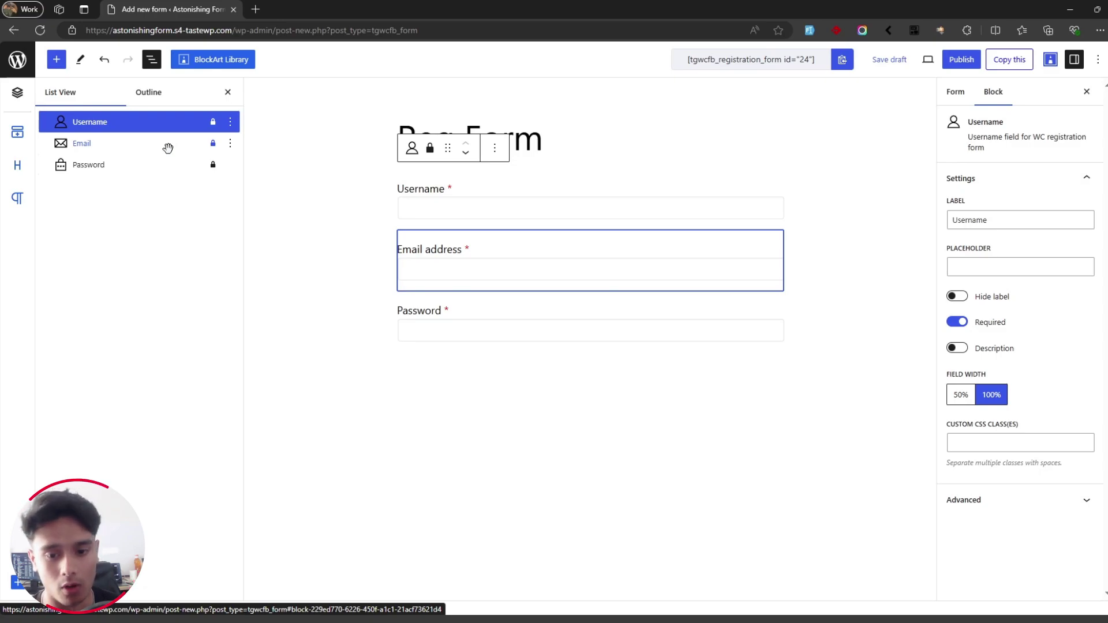
click(279, 235)
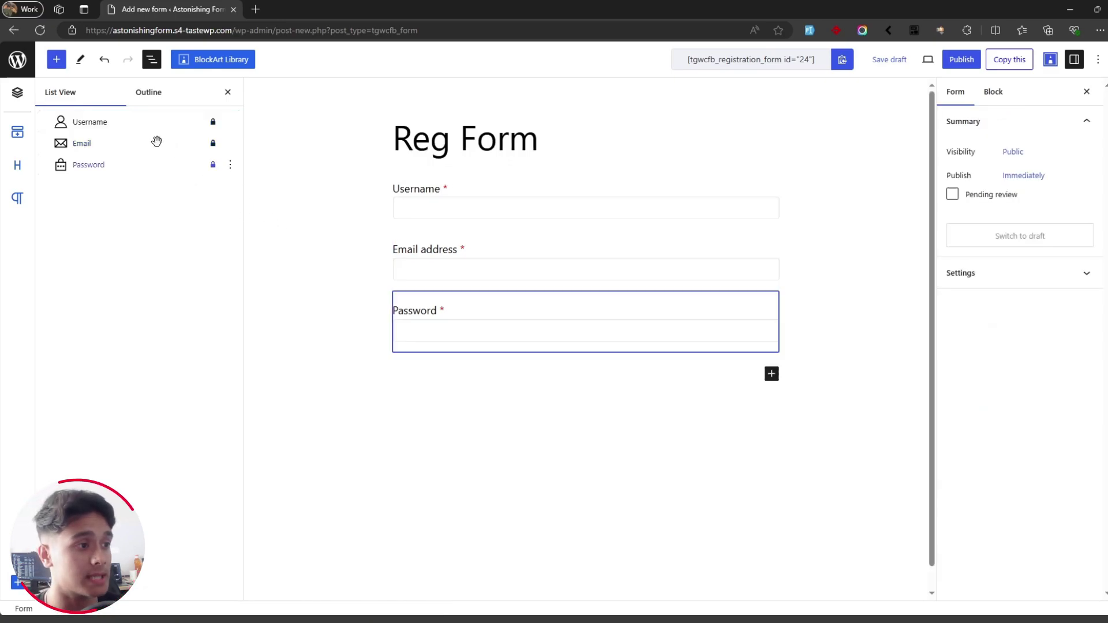
Step: Add First name and Last name fields above Username
click(57, 58)
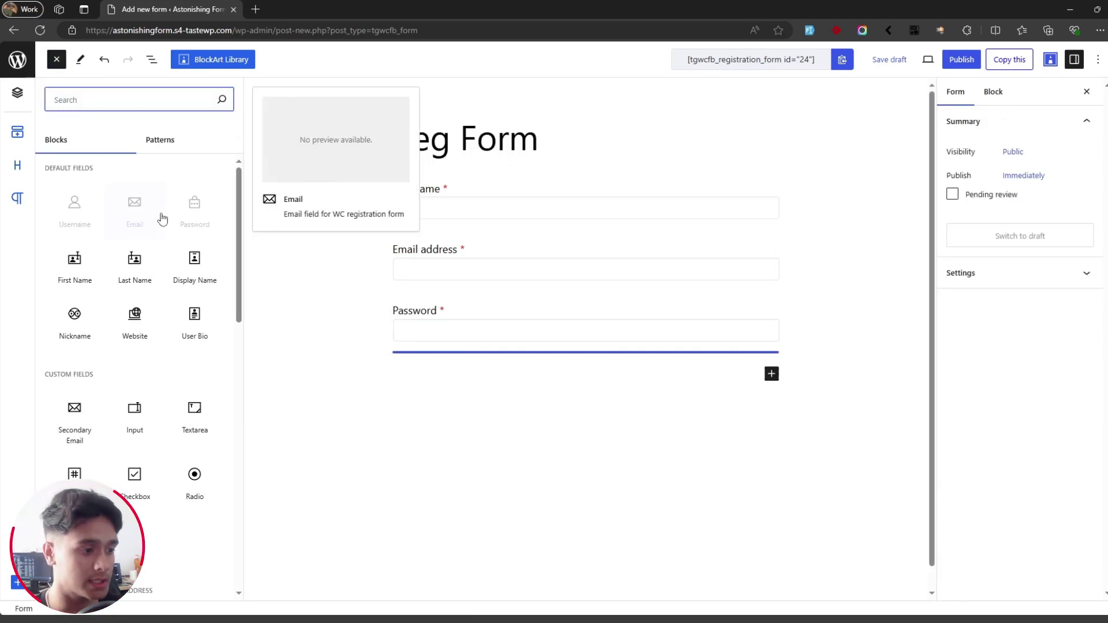
scroll(205, 358, down, 2)
scroll(207, 364, down, 9)
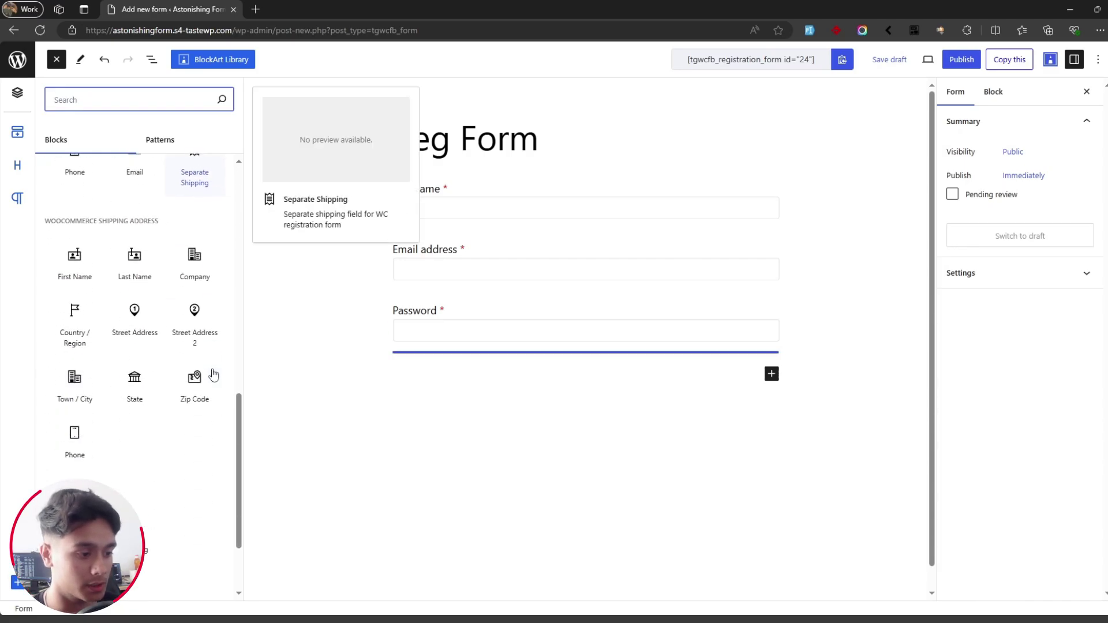
scroll(213, 372, up, 7)
scroll(173, 309, up, 4)
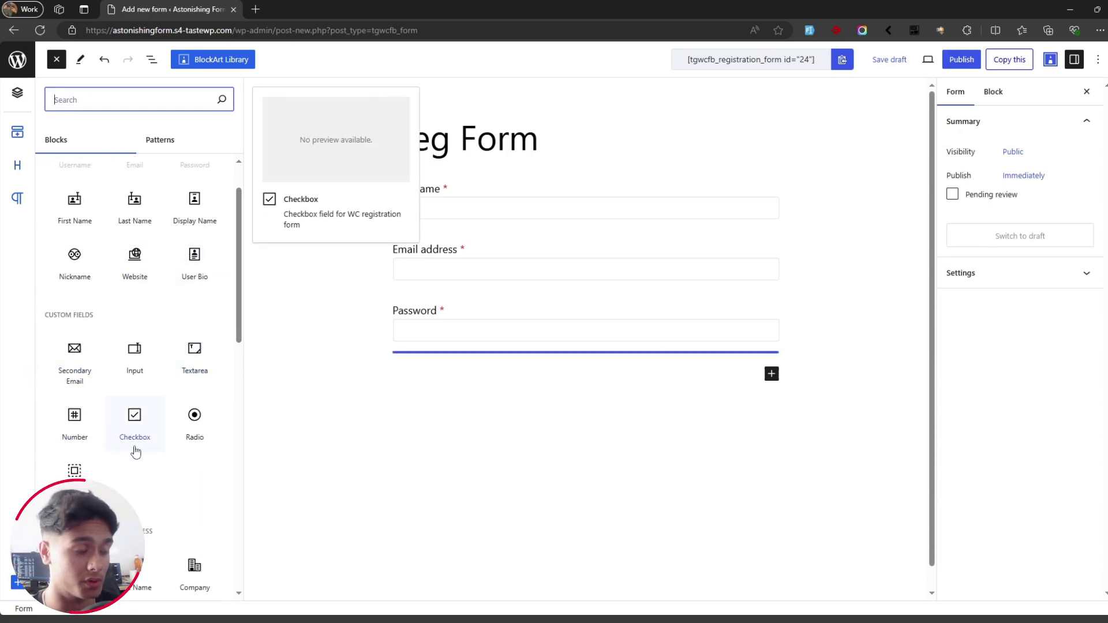
scroll(168, 288, up, 1)
drag(58, 262, 440, 164)
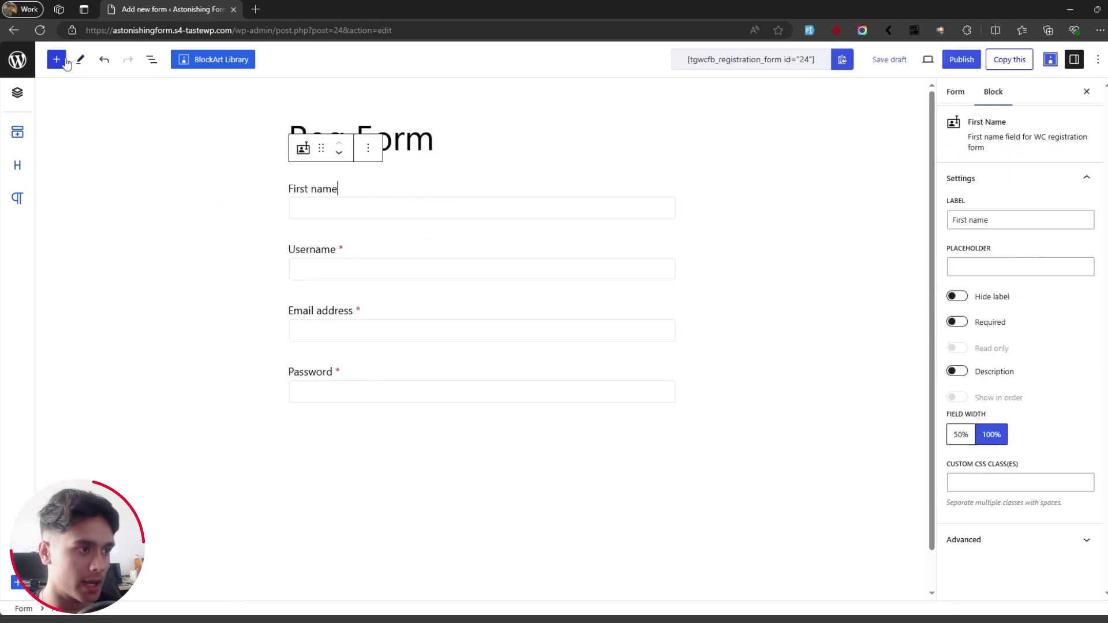
drag(166, 272, 447, 234)
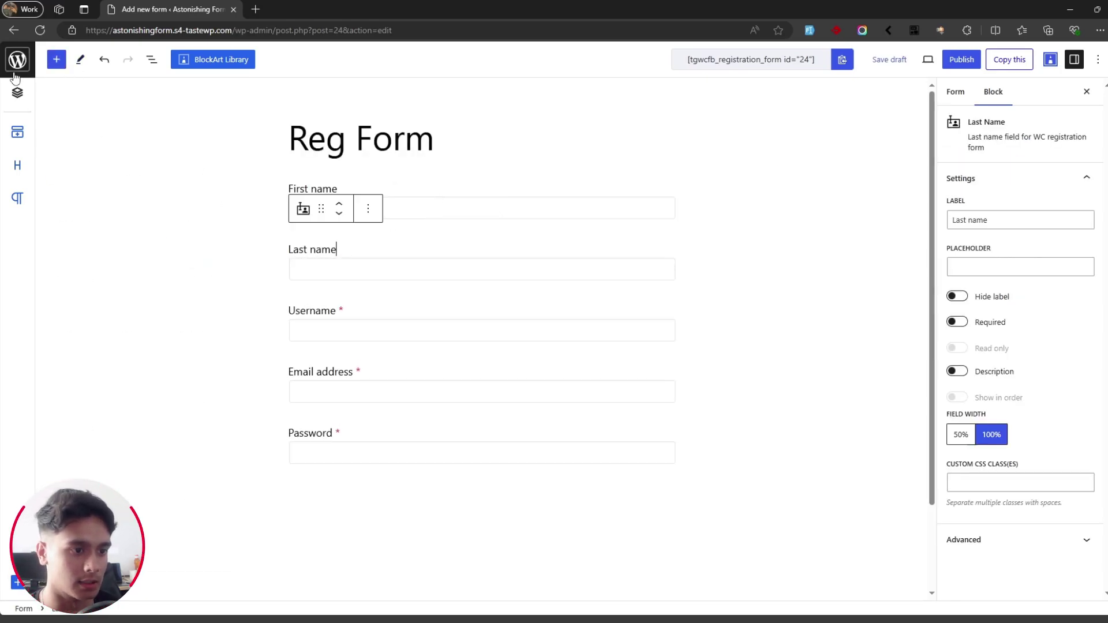
Step: Insert a Number field below Last name and relabel it 'Phone'
click(56, 59)
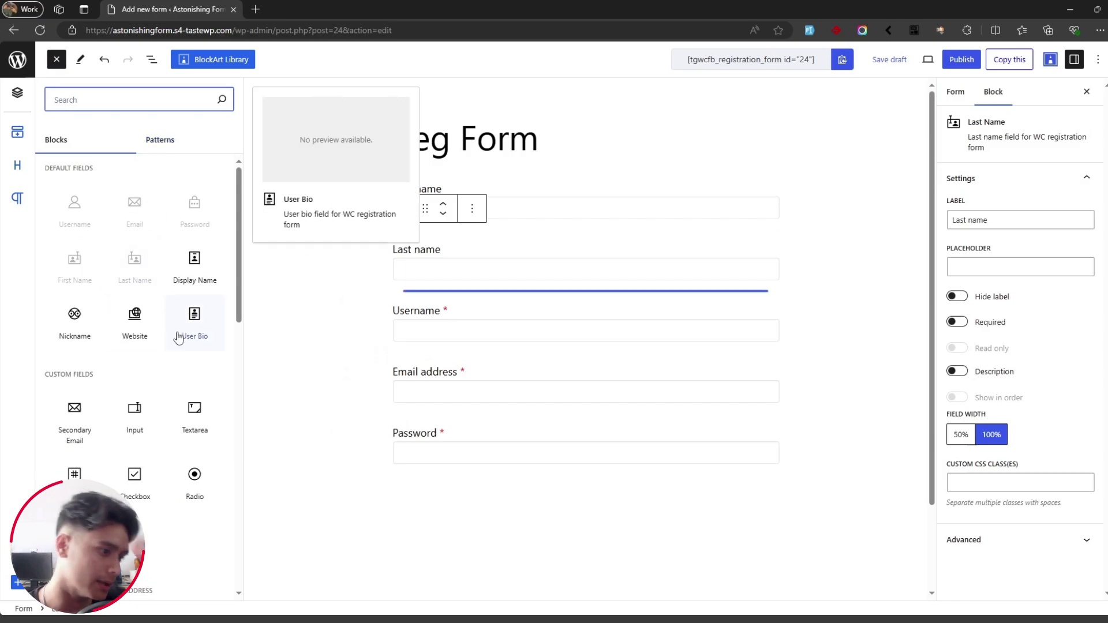
mouse_move(191, 324)
mouse_down()
mouse_move(430, 358)
mouse_move(175, 319)
mouse_up()
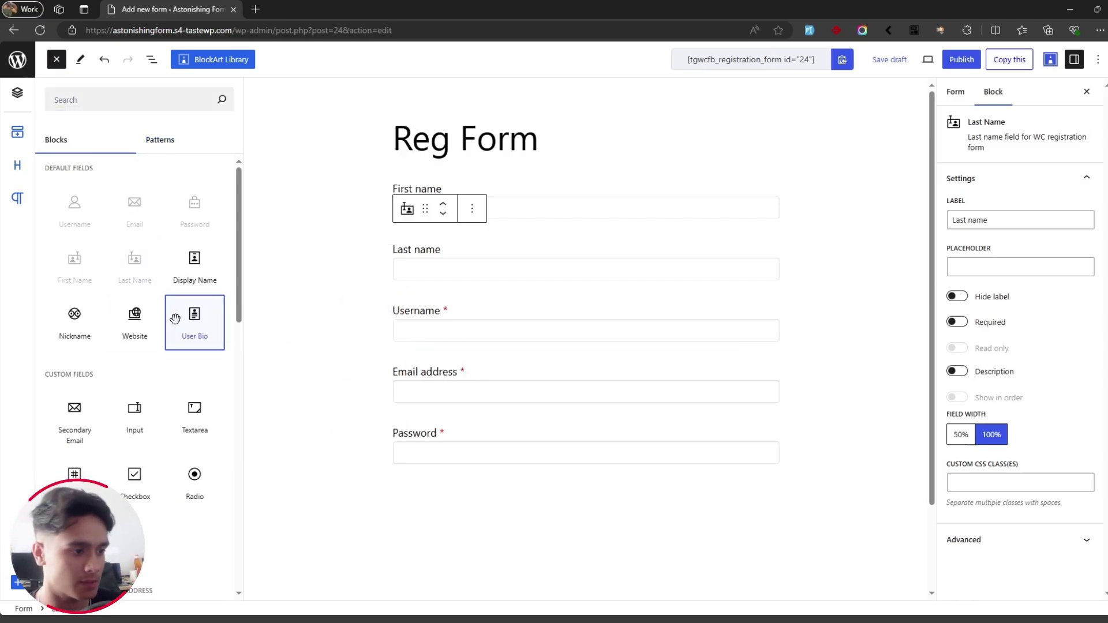
scroll(167, 271, down, 2)
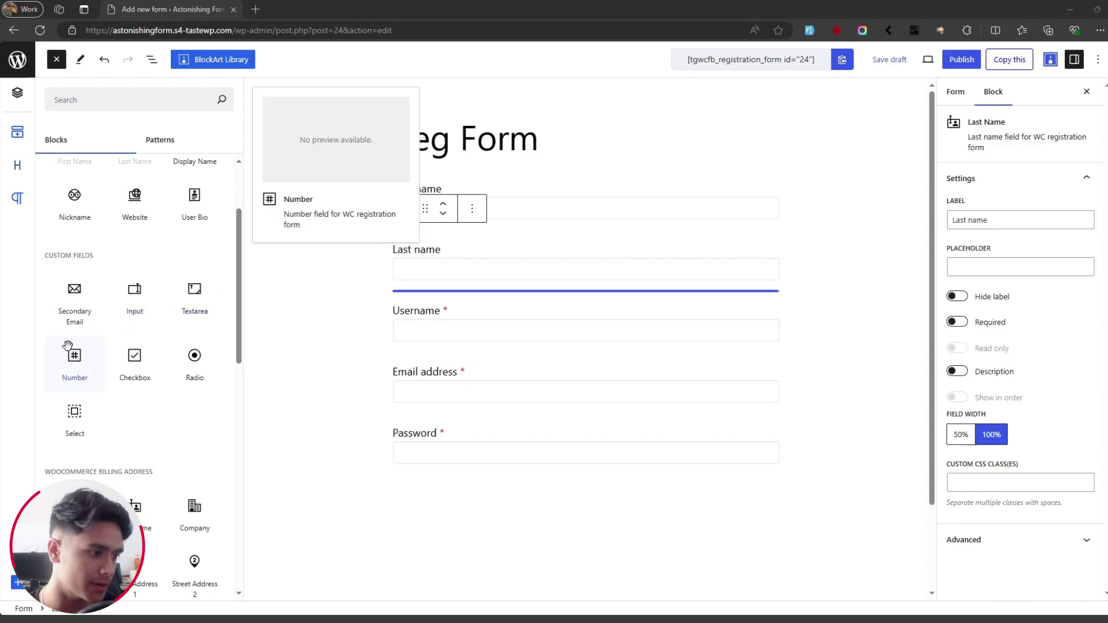
drag(65, 358, 461, 298)
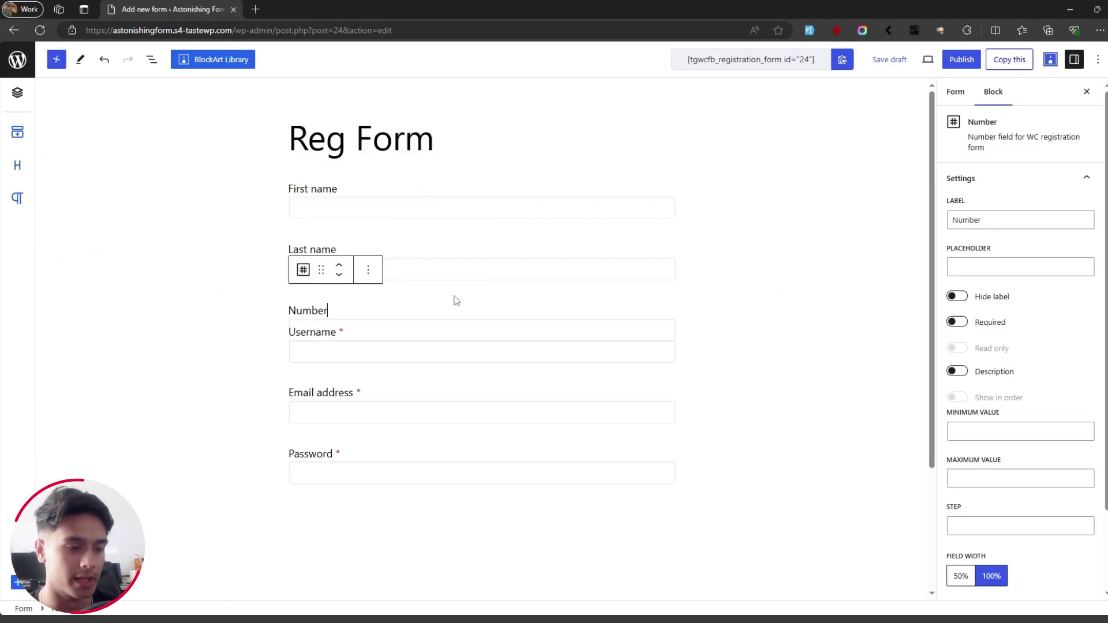
double_click(1039, 219)
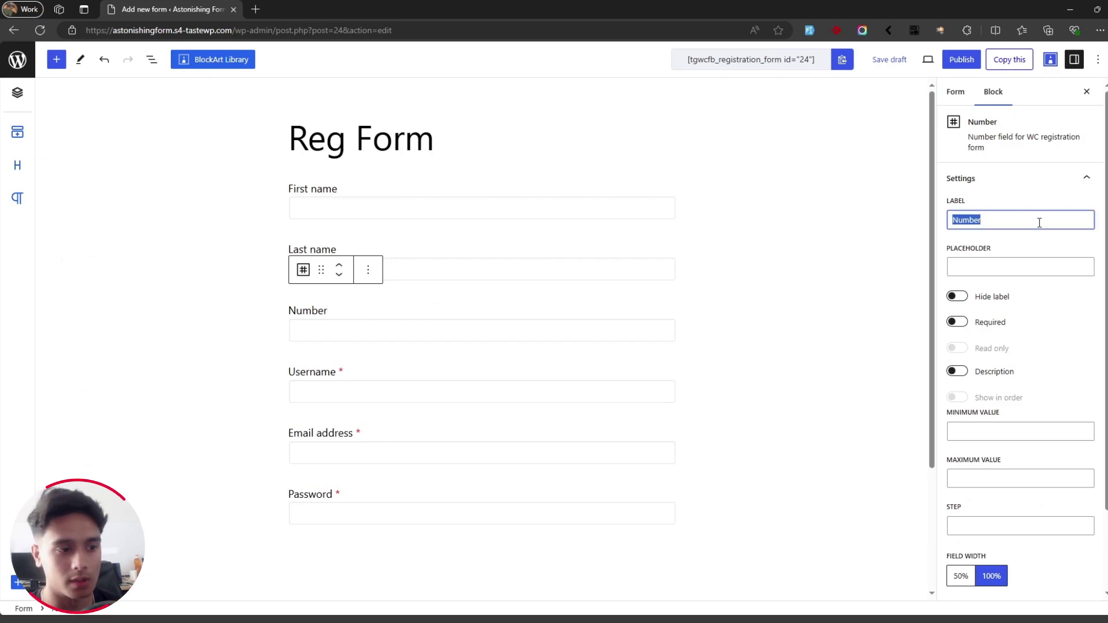
click(1036, 223)
drag(1037, 222, 958, 225)
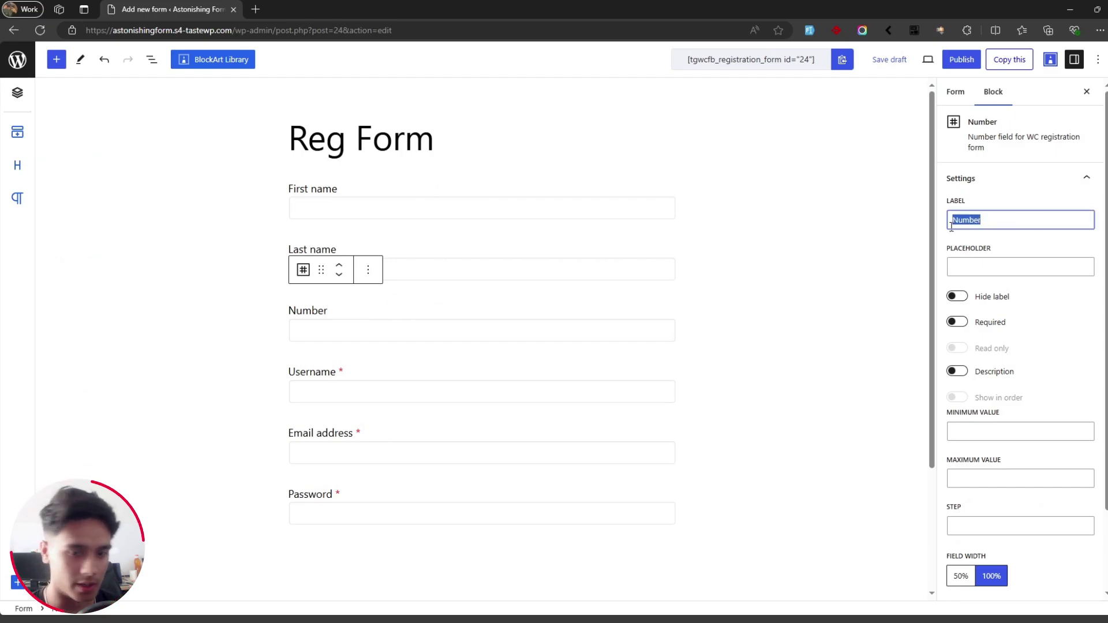
text(Phone)
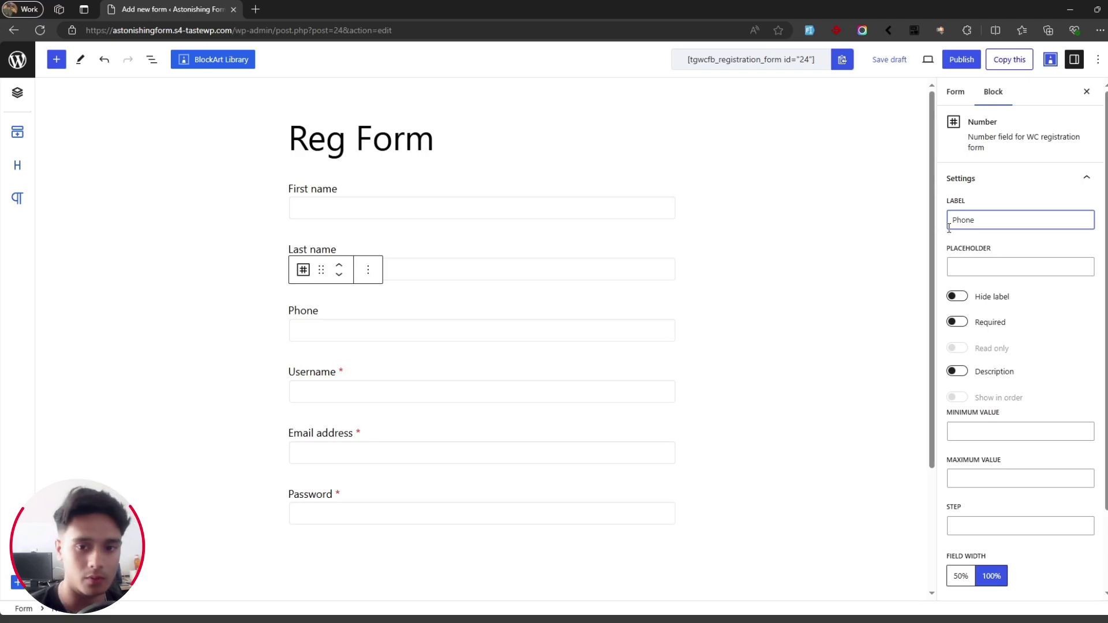
click(55, 59)
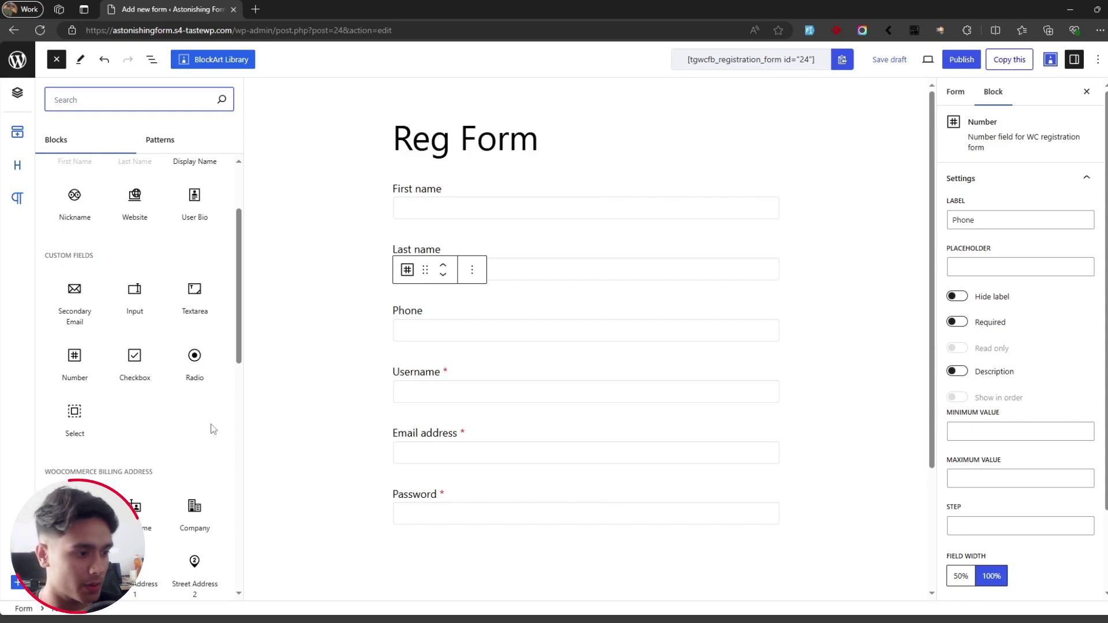
scroll(231, 415, down, 3)
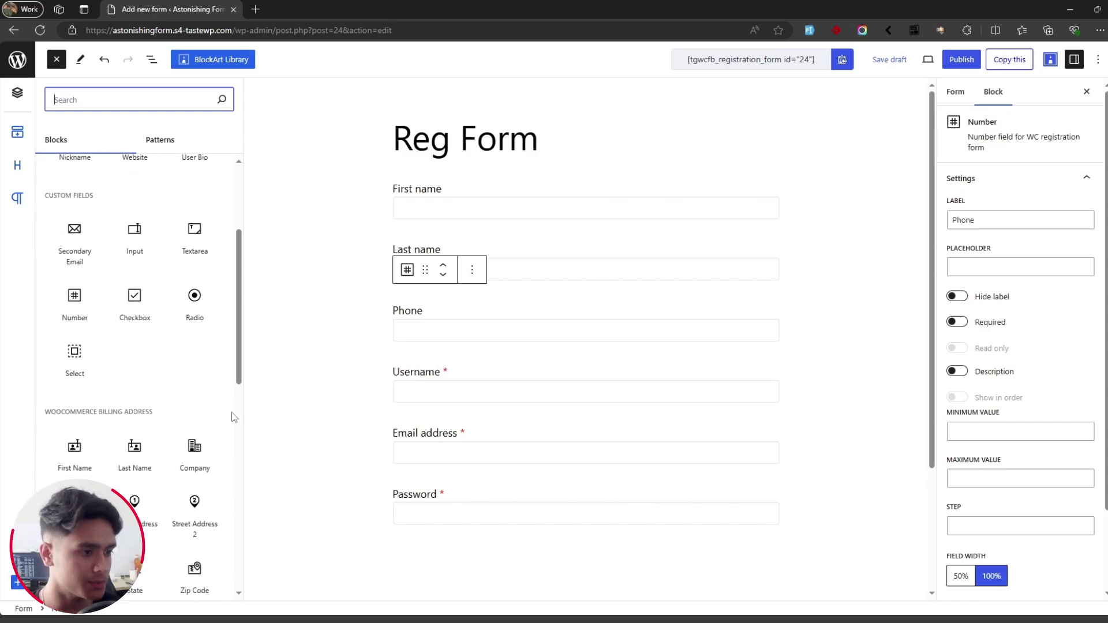
scroll(232, 416, down, 1)
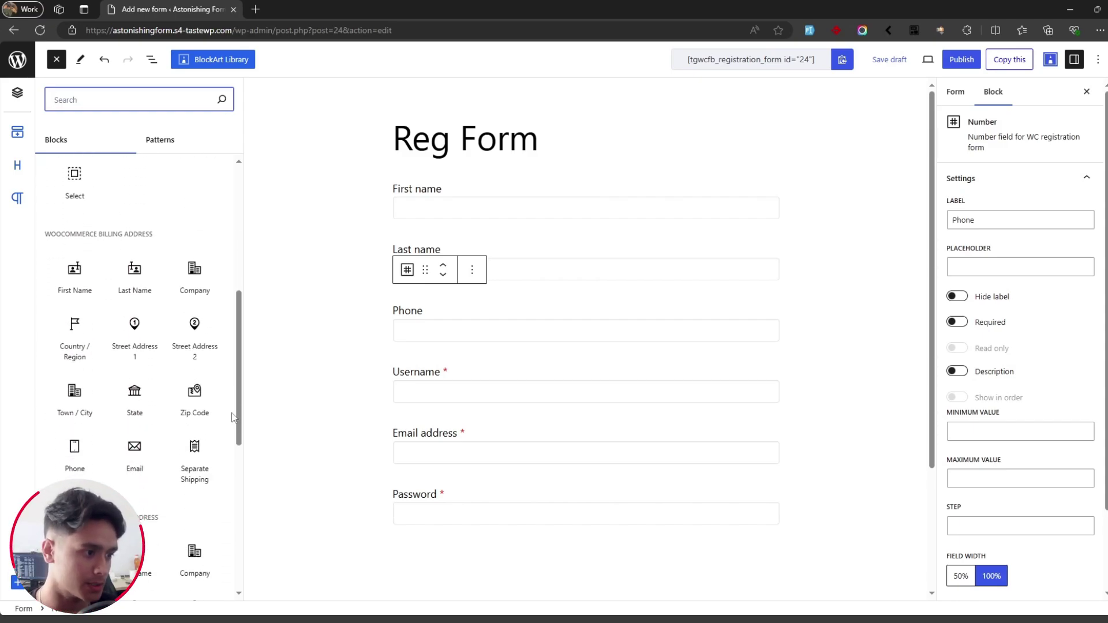
scroll(232, 416, down, 1)
mouse_move(122, 220)
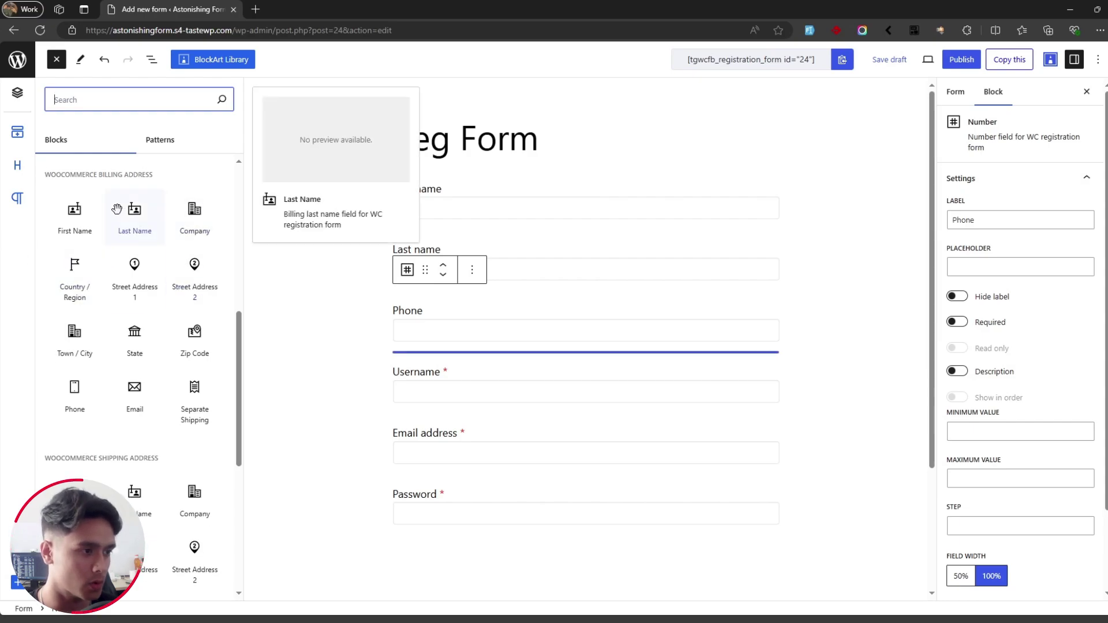
scroll(122, 220, down, 2)
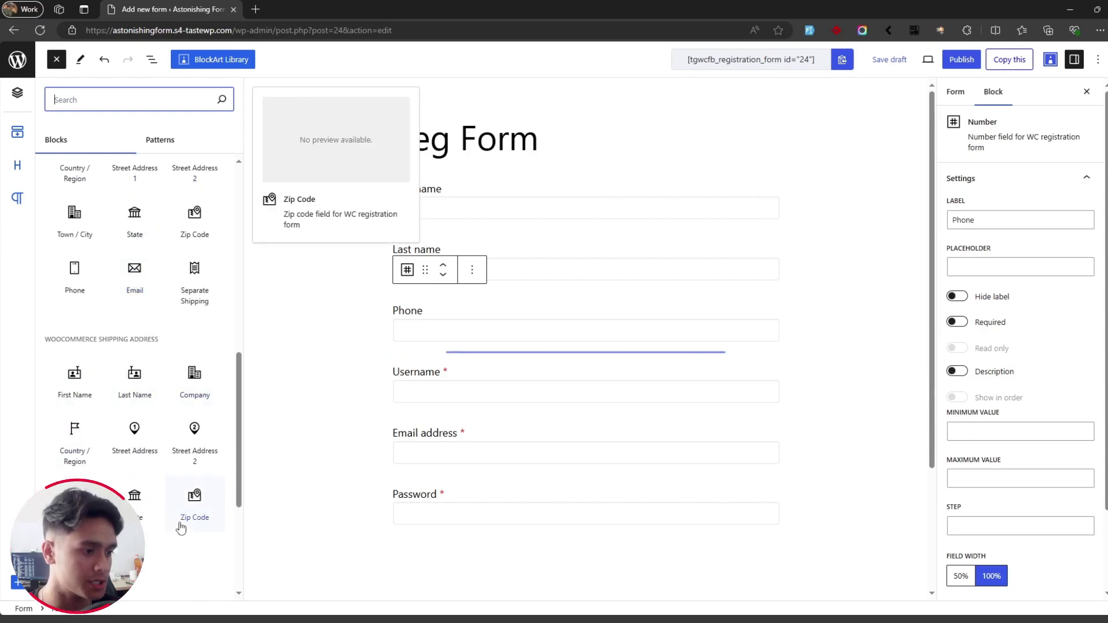
scroll(168, 321, up, 2)
scroll(167, 336, down, 2)
scroll(168, 336, up, 3)
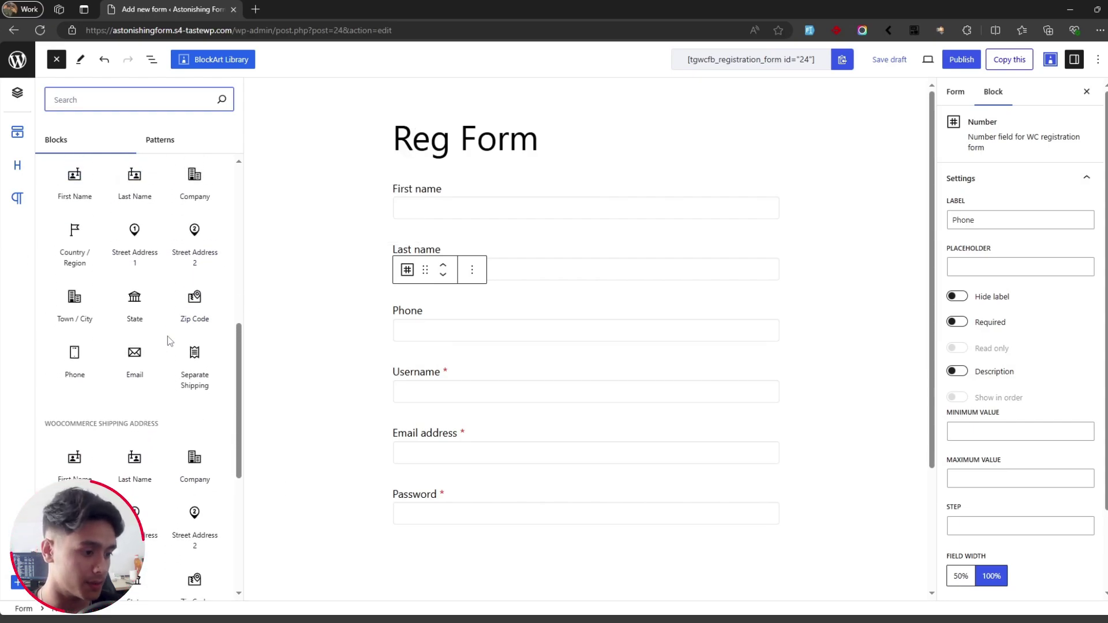
mouse_move(168, 344)
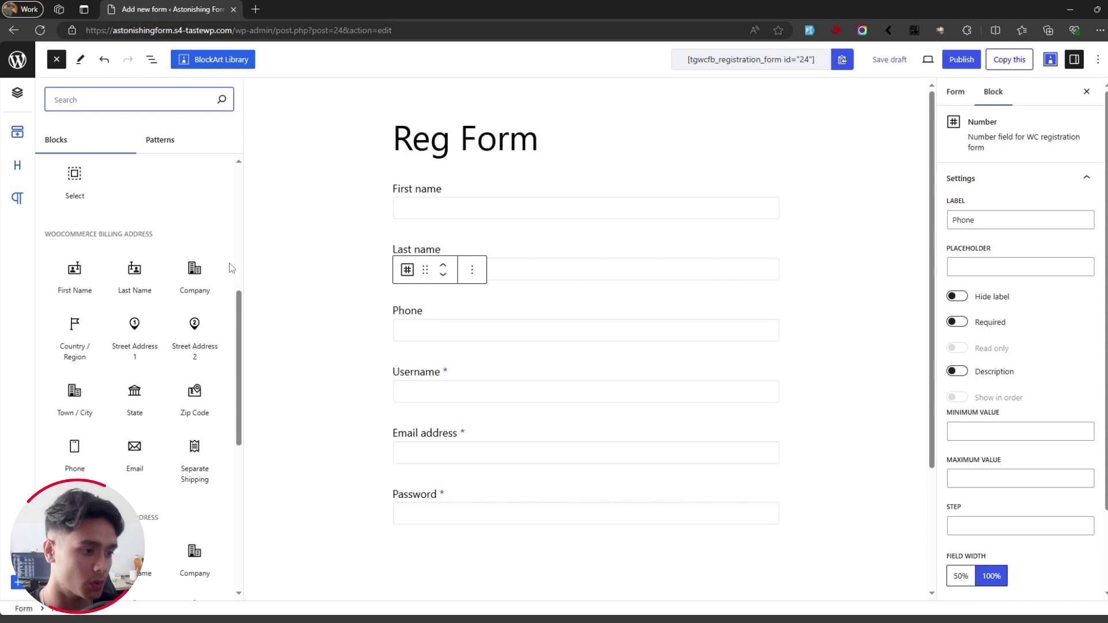
scroll(230, 267, down, 4)
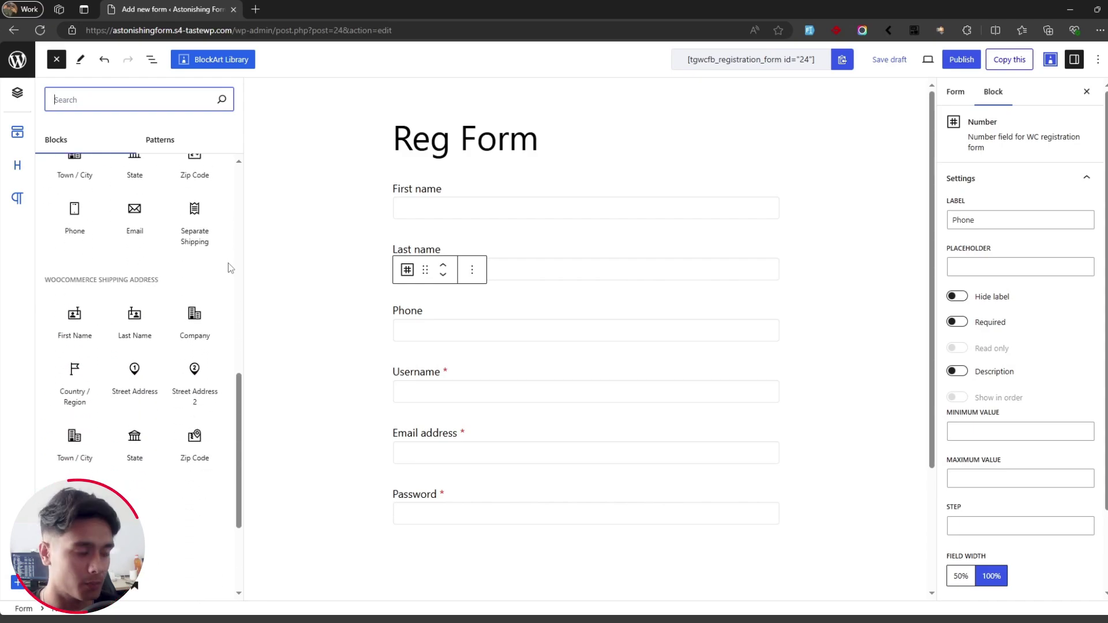
scroll(229, 267, up, 2)
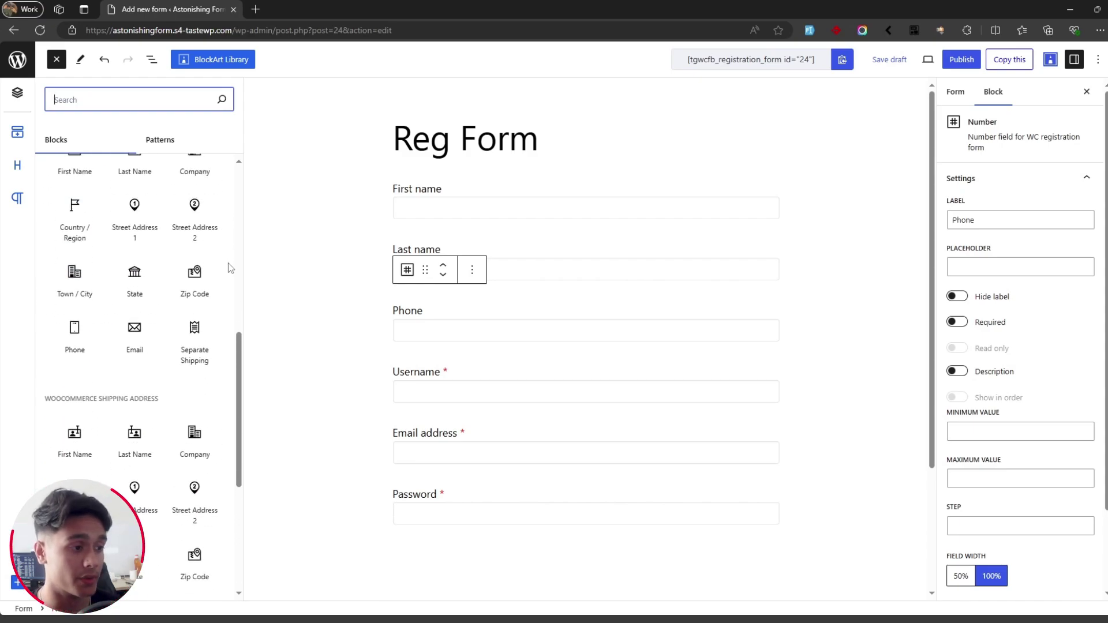
scroll(229, 267, up, 2)
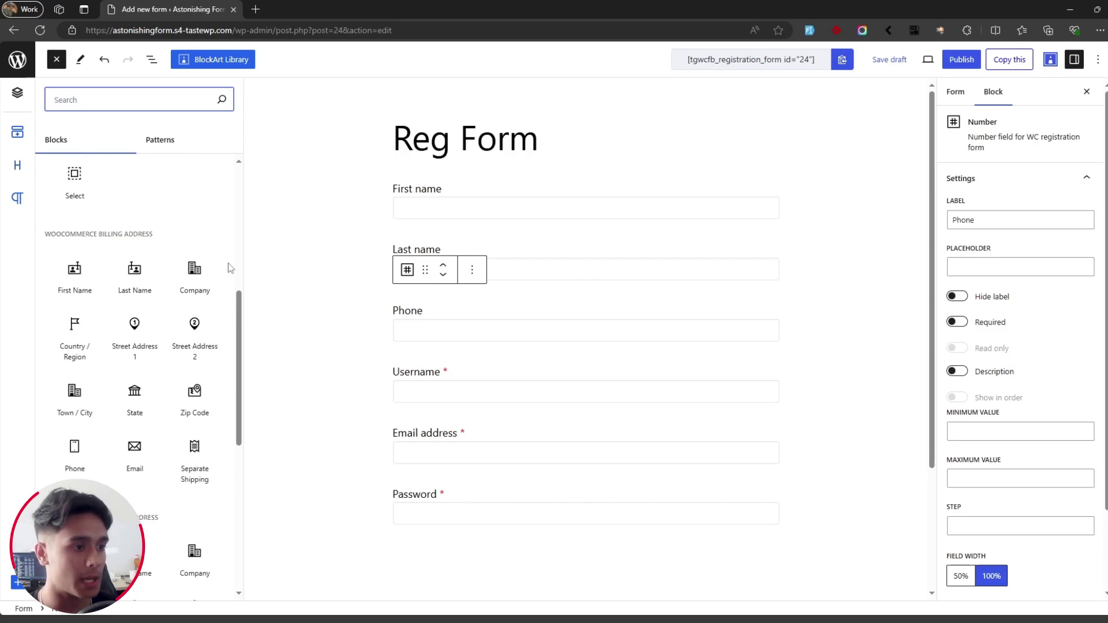
scroll(226, 271, down, 2)
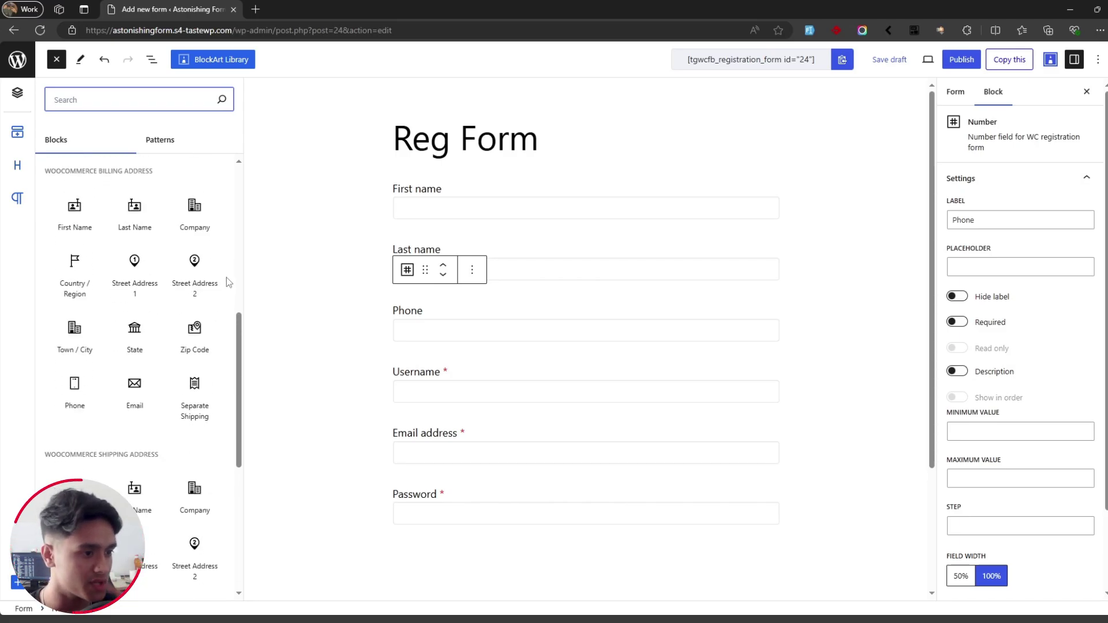
Step: Add an 'Account Details' heading above First name and move a duplicate of it below Password
drag(130, 441, 486, 179)
text(A)
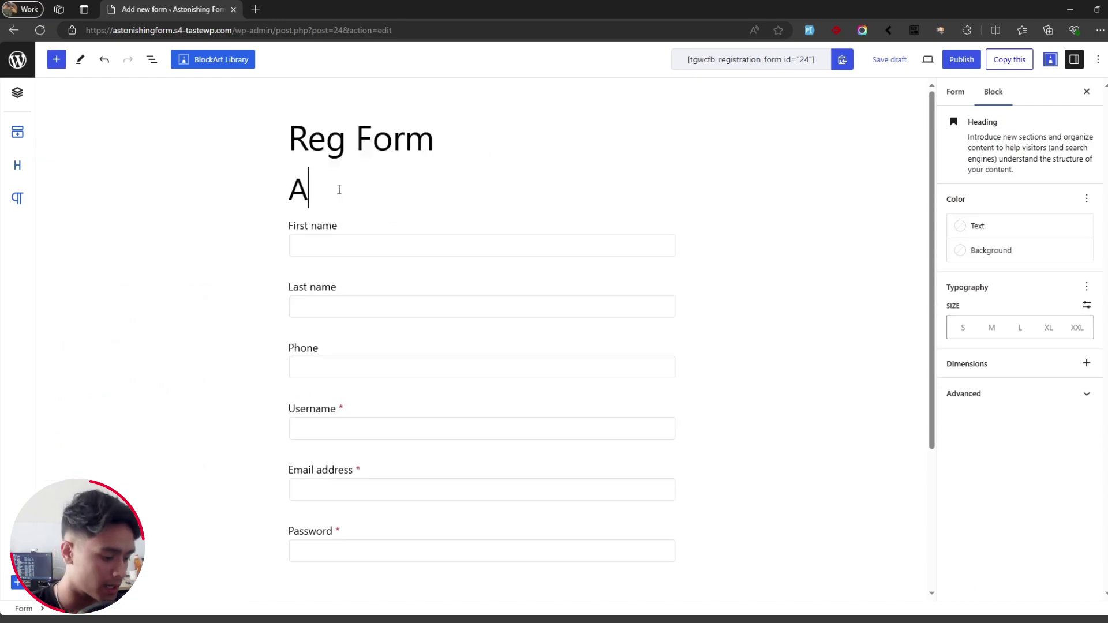
text(ccount Details)
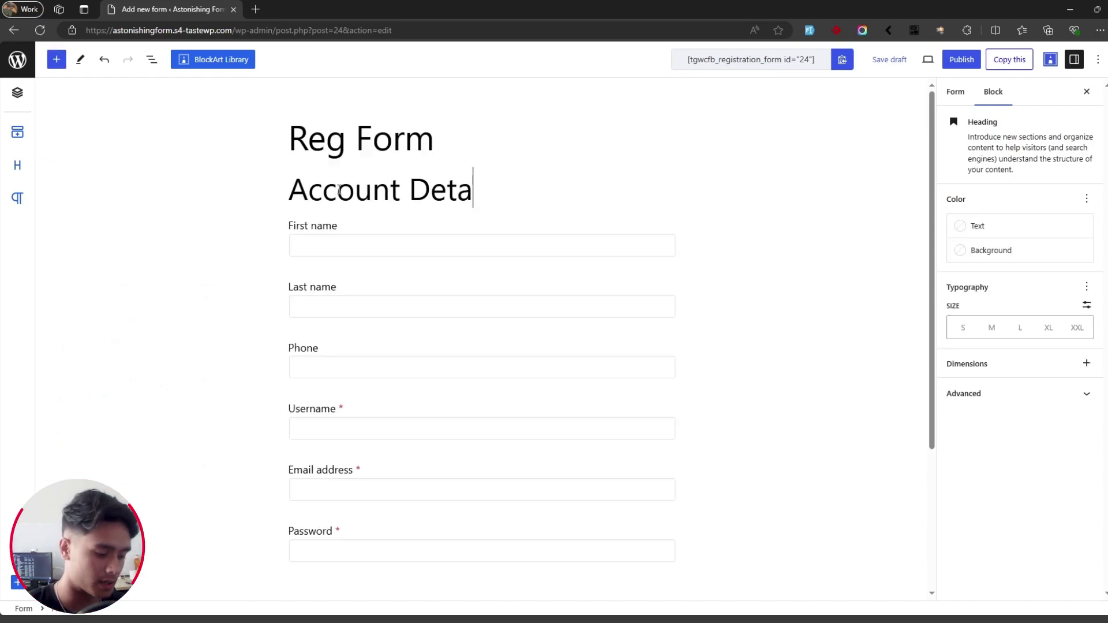
click(535, 149)
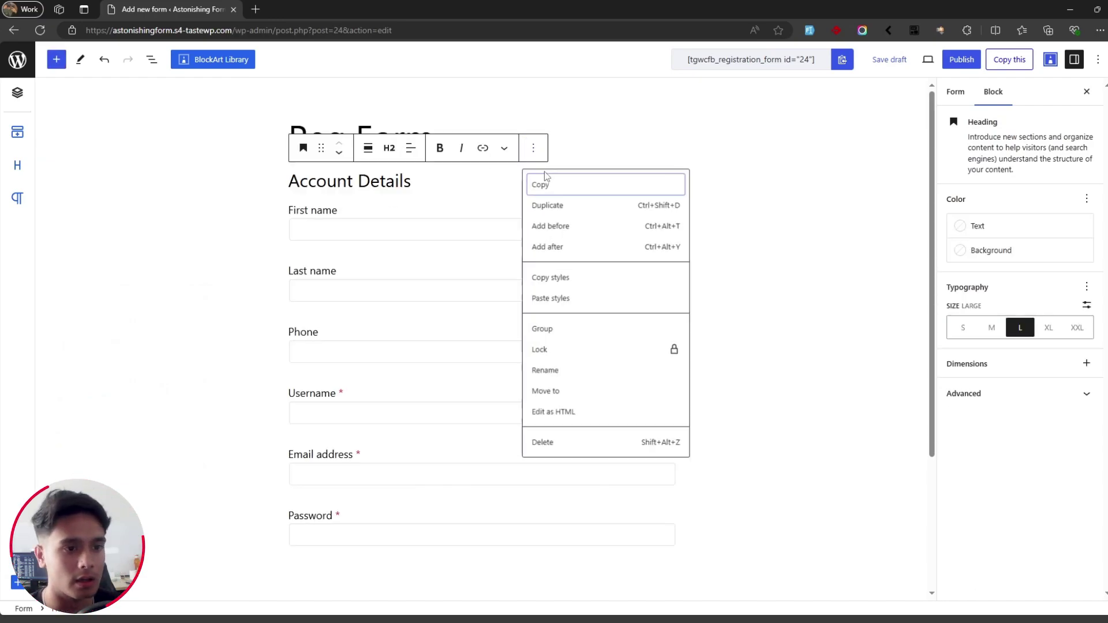
click(553, 209)
click(340, 177)
click(340, 177)
click(340, 176)
click(340, 176)
click(340, 177)
click(340, 176)
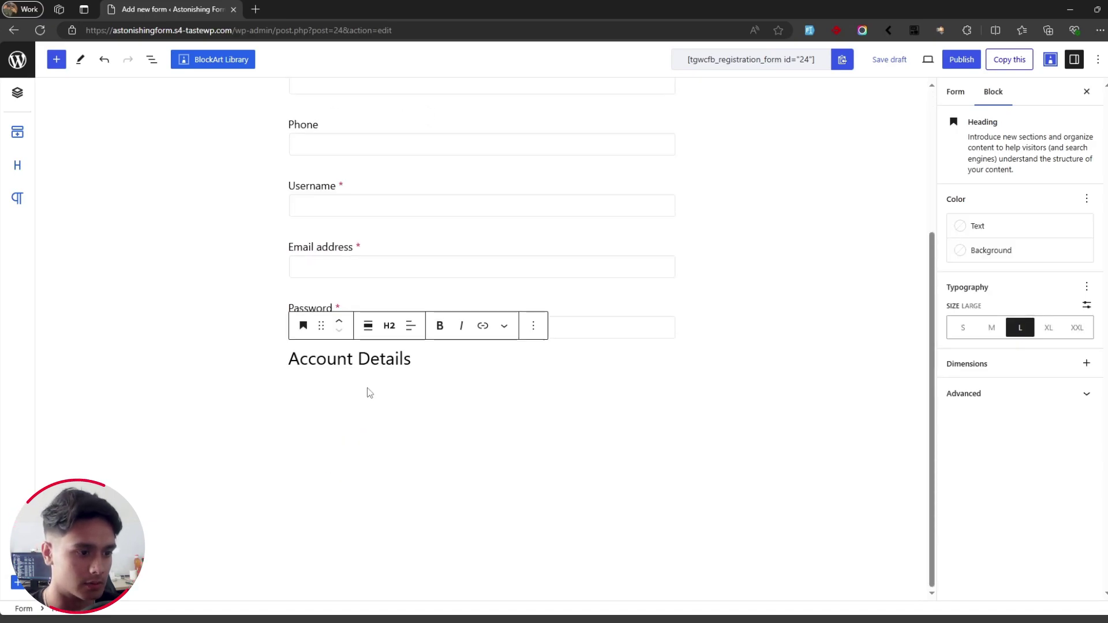
Step: Rename the duplicated heading to 'Billing Details'
drag(354, 360, 273, 374)
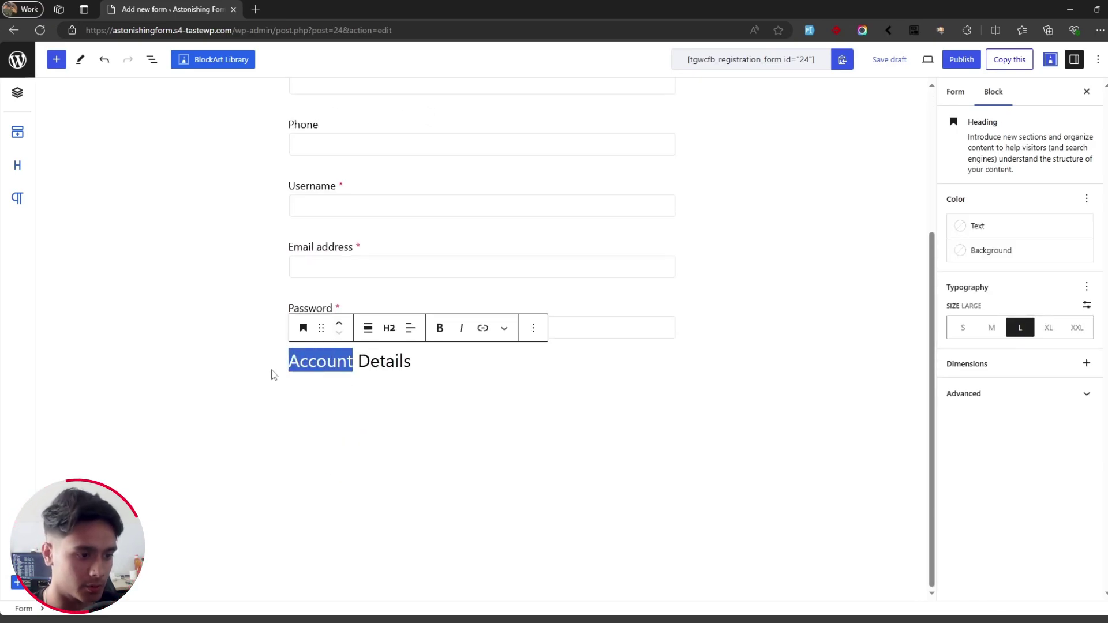
text(Billing)
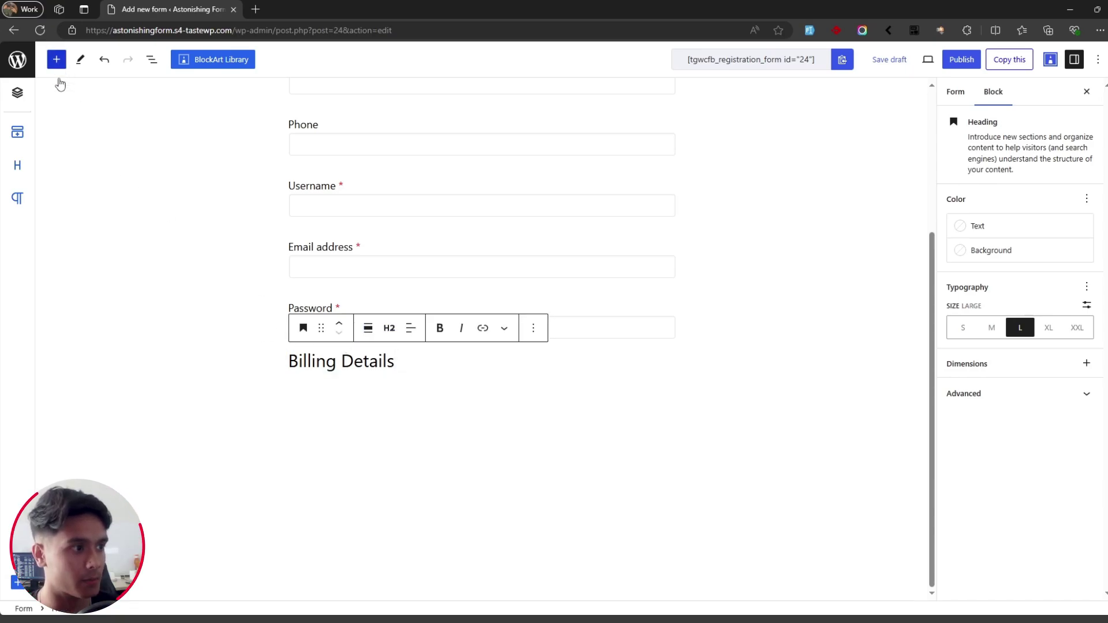
click(56, 59)
scroll(168, 248, down, 6)
scroll(168, 261, down, 3)
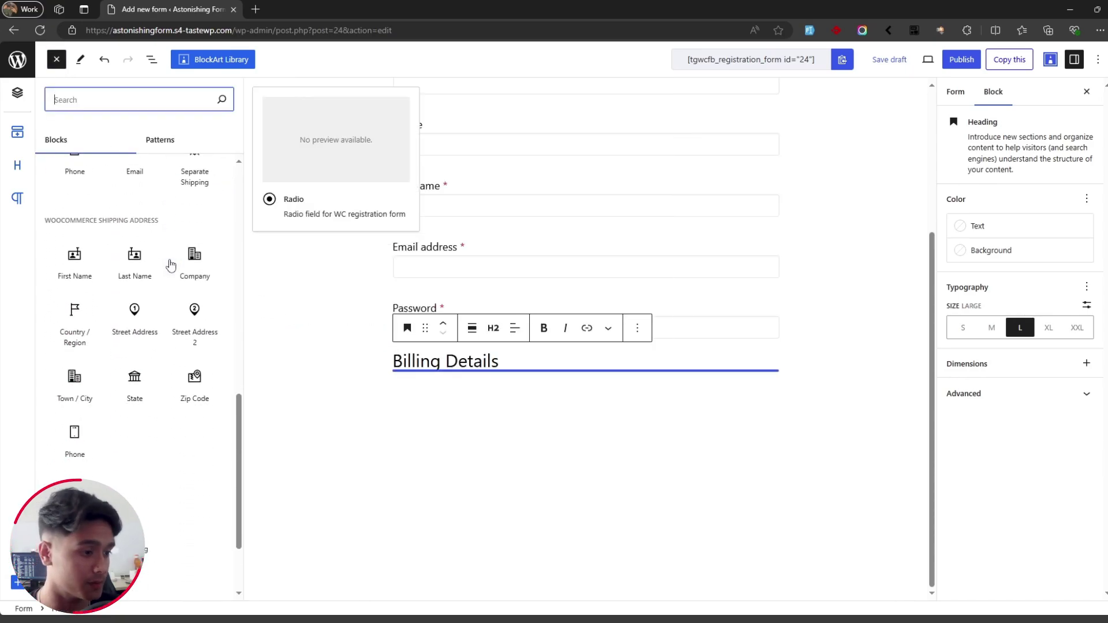
scroll(168, 261, up, 6)
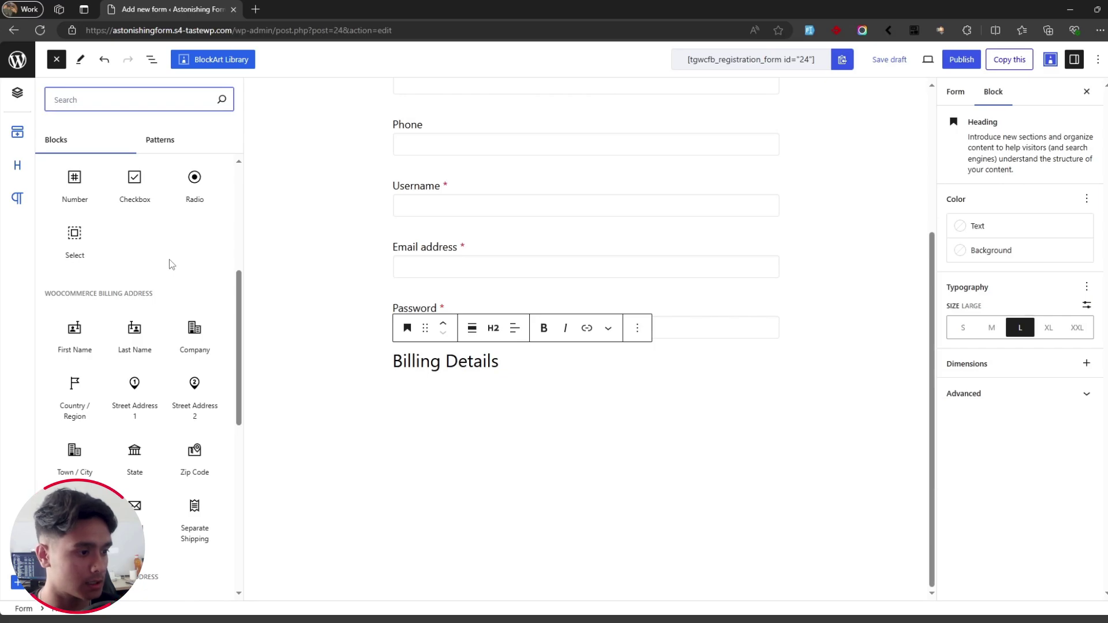
Step: Insert the billing fields (name, email, phone, country, two street lines, city, zip code) under Billing Details
click(75, 340)
scroll(847, 383, down, 1)
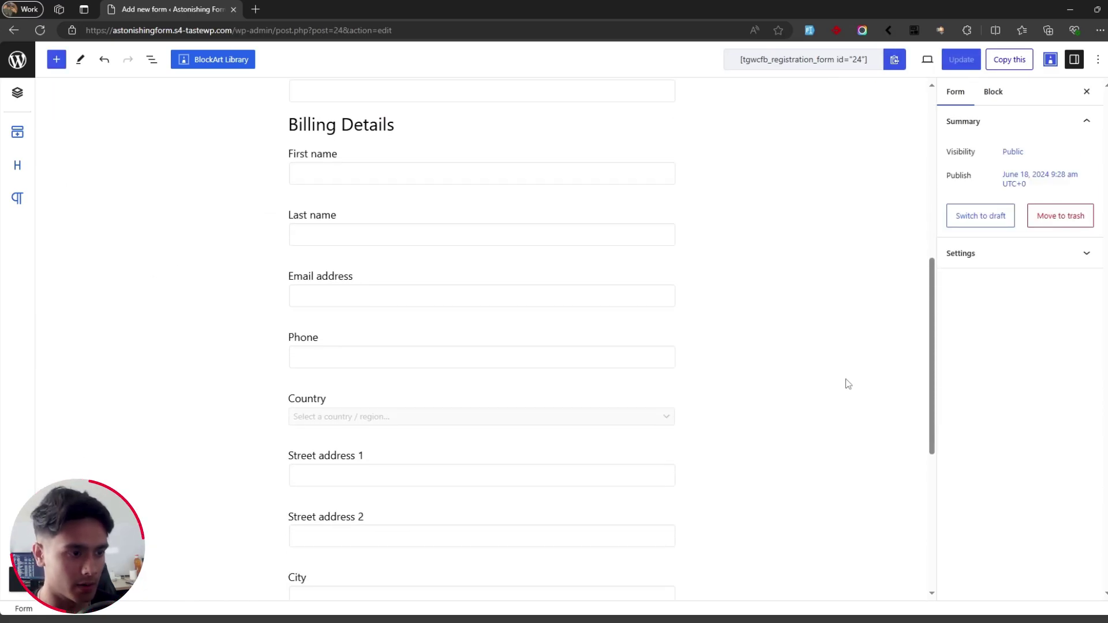
scroll(848, 383, down, 2)
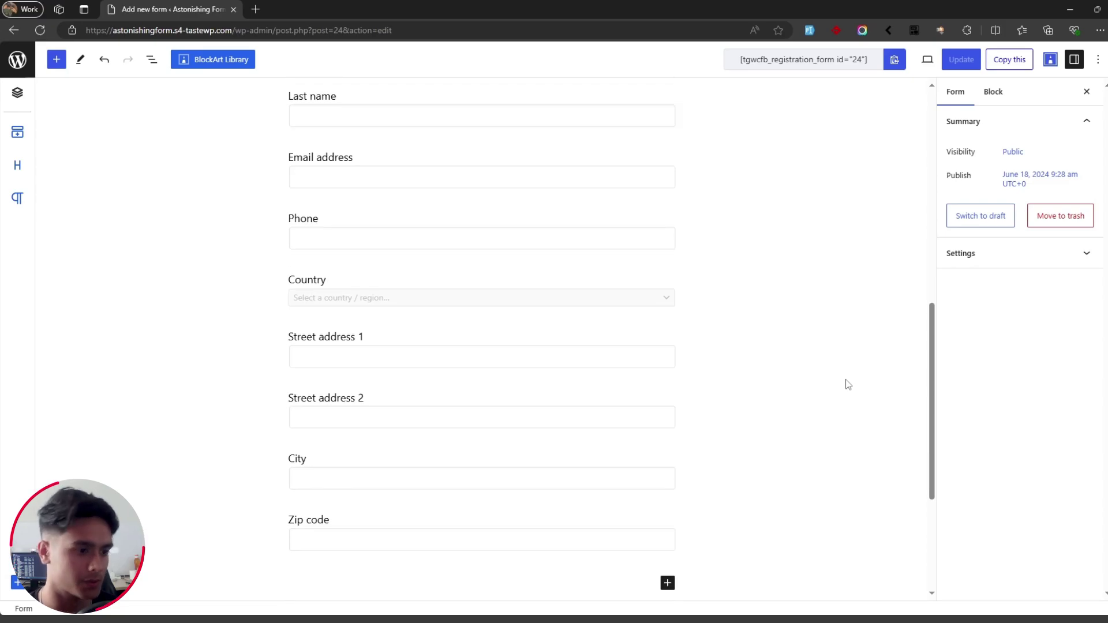
scroll(847, 383, down, 1)
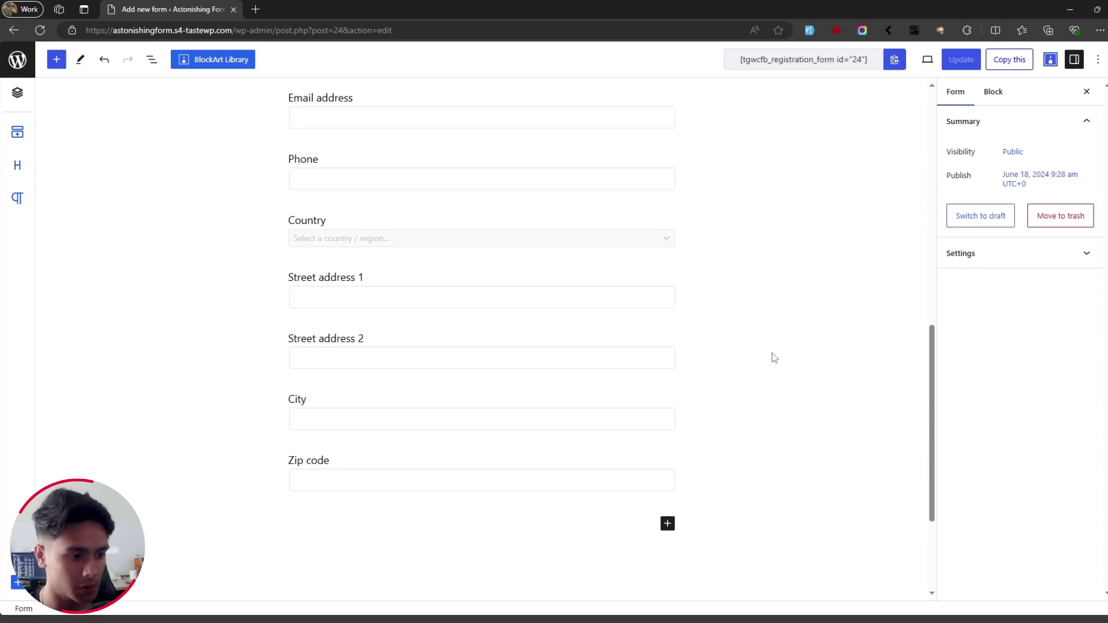
click(56, 60)
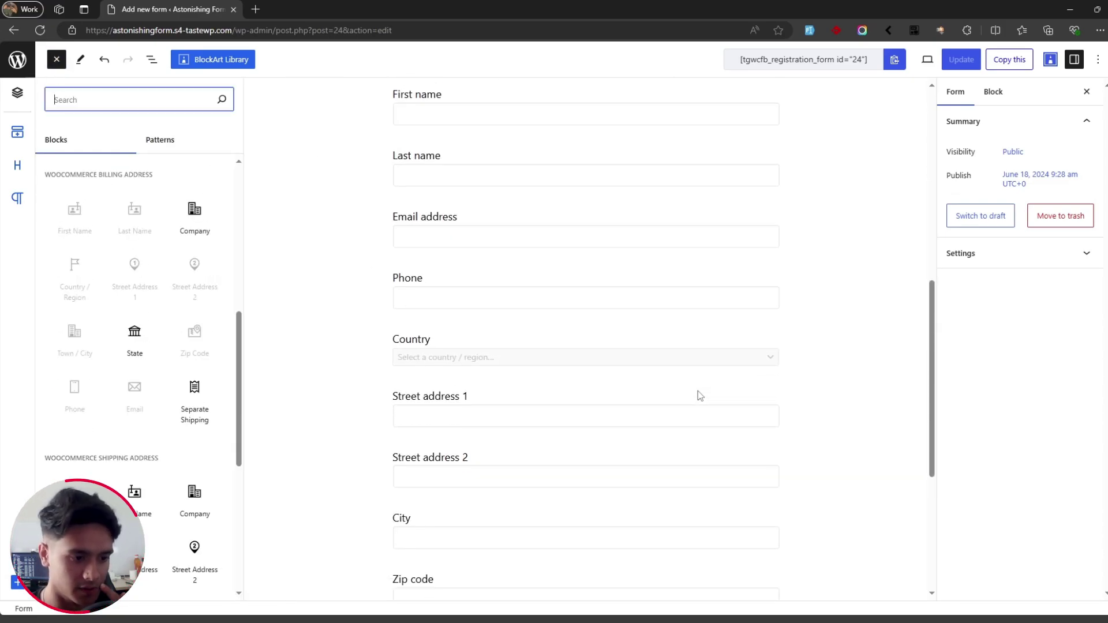
scroll(861, 329, up, 2)
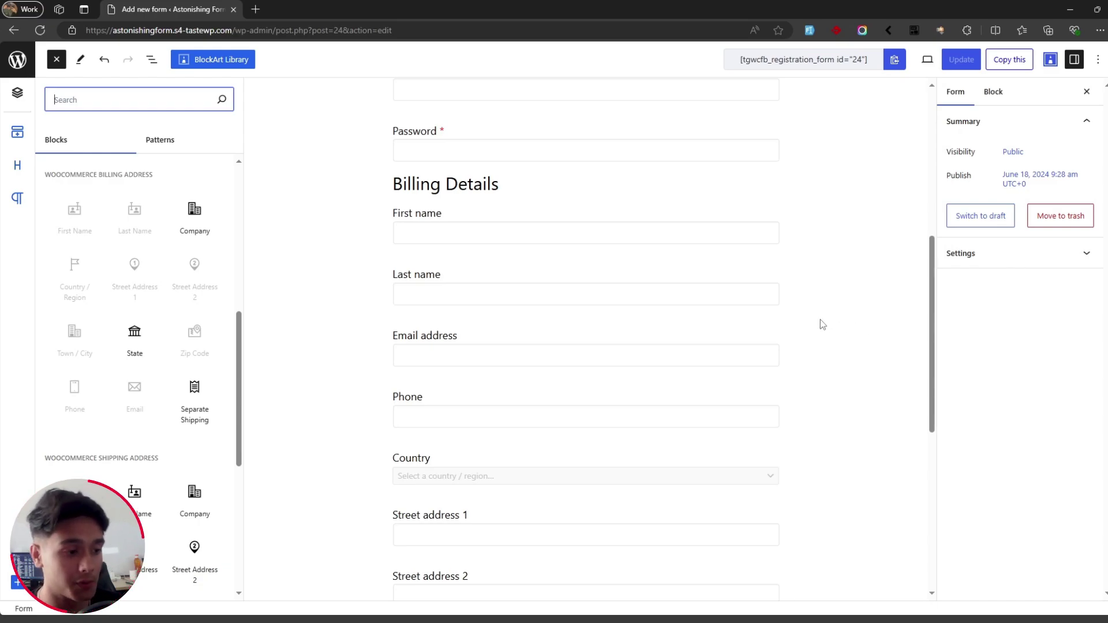
scroll(94, 376, down, 2)
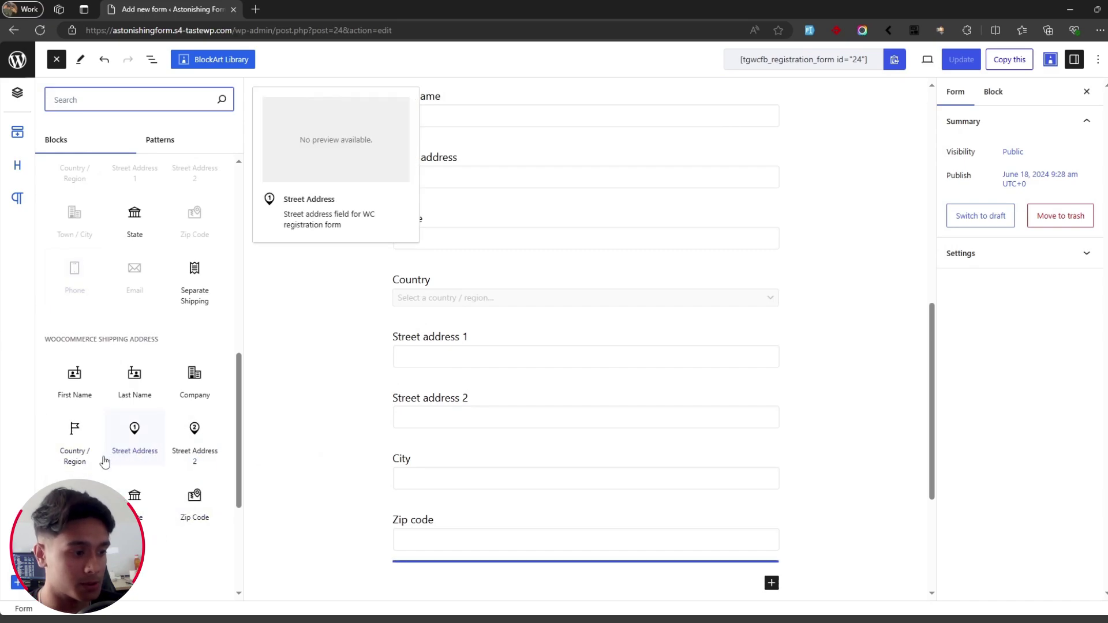
Step: Add the Ship to different address checkbox and a shipping First name field below the billing zip code
scroll(346, 415, down, 2)
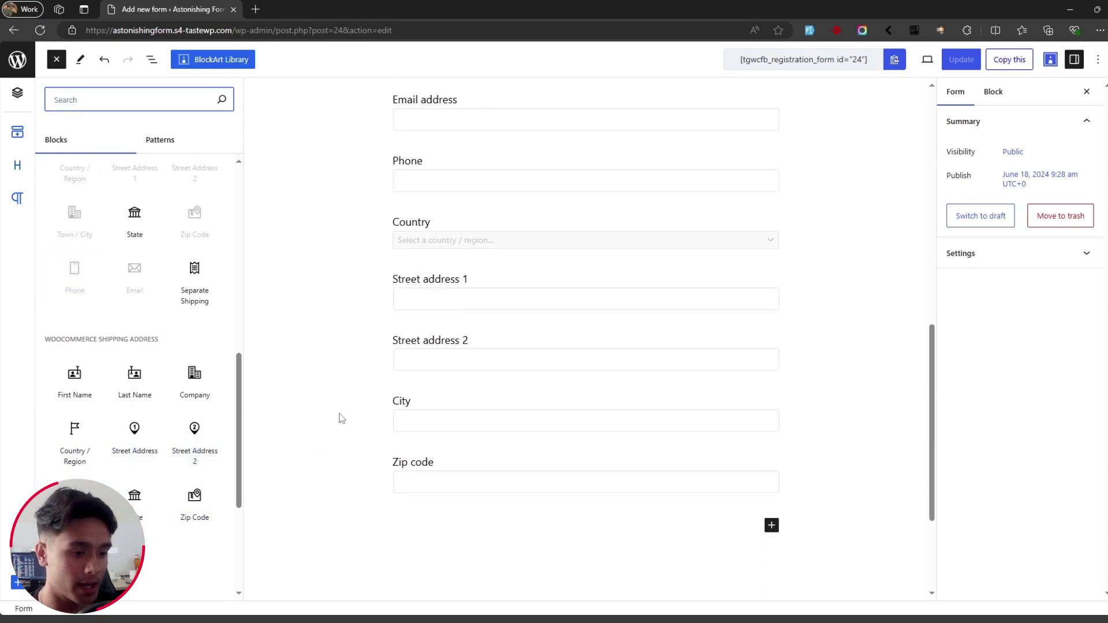
drag(195, 283, 424, 445)
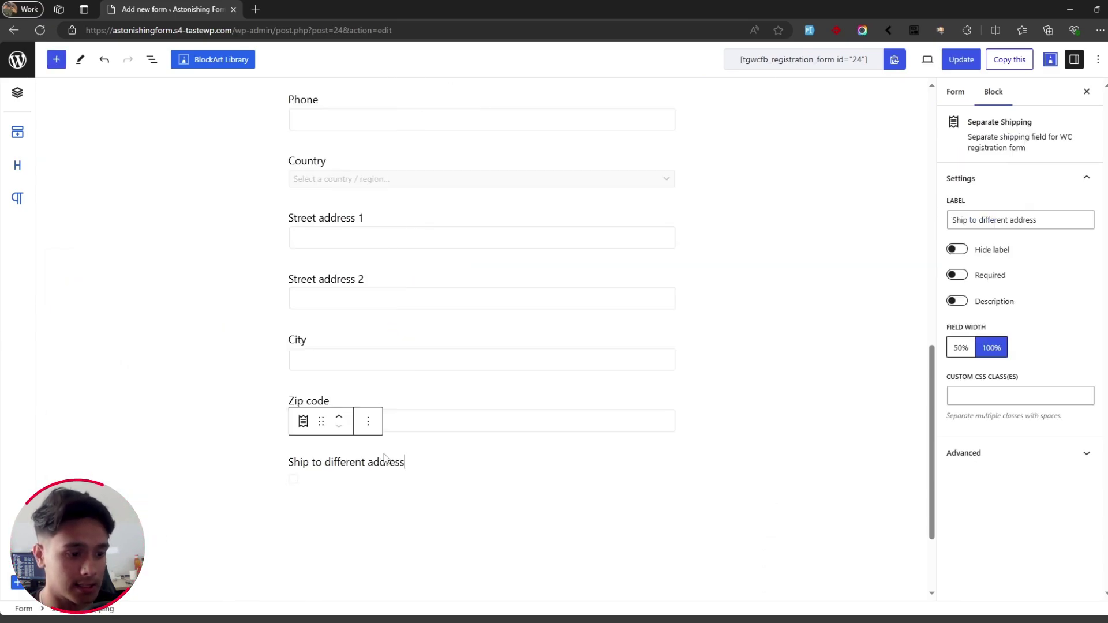
click(57, 60)
scroll(139, 346, down, 5)
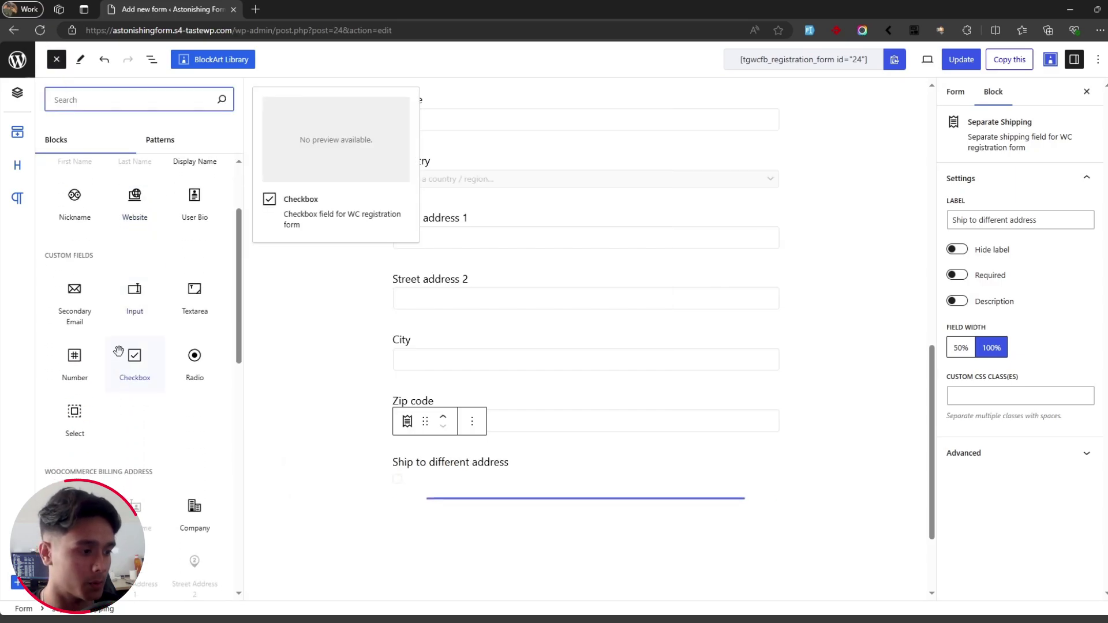
scroll(149, 337, up, 3)
drag(77, 335, 490, 518)
Step: Add a shipping Last name field below shipping First name
click(57, 59)
scroll(138, 346, down, 8)
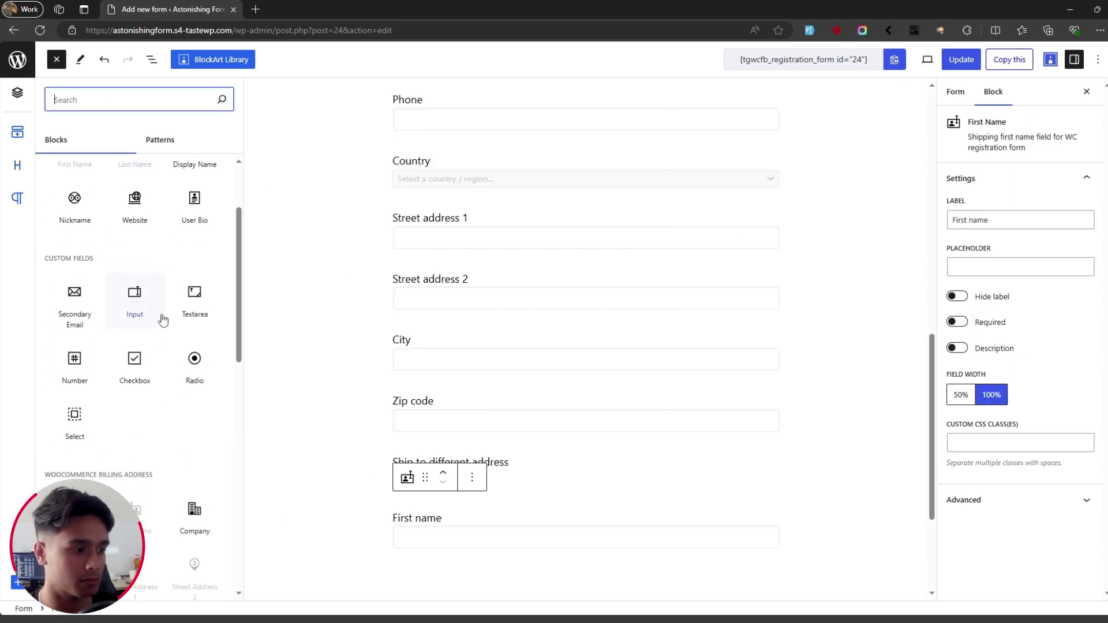
scroll(138, 346, down, 3)
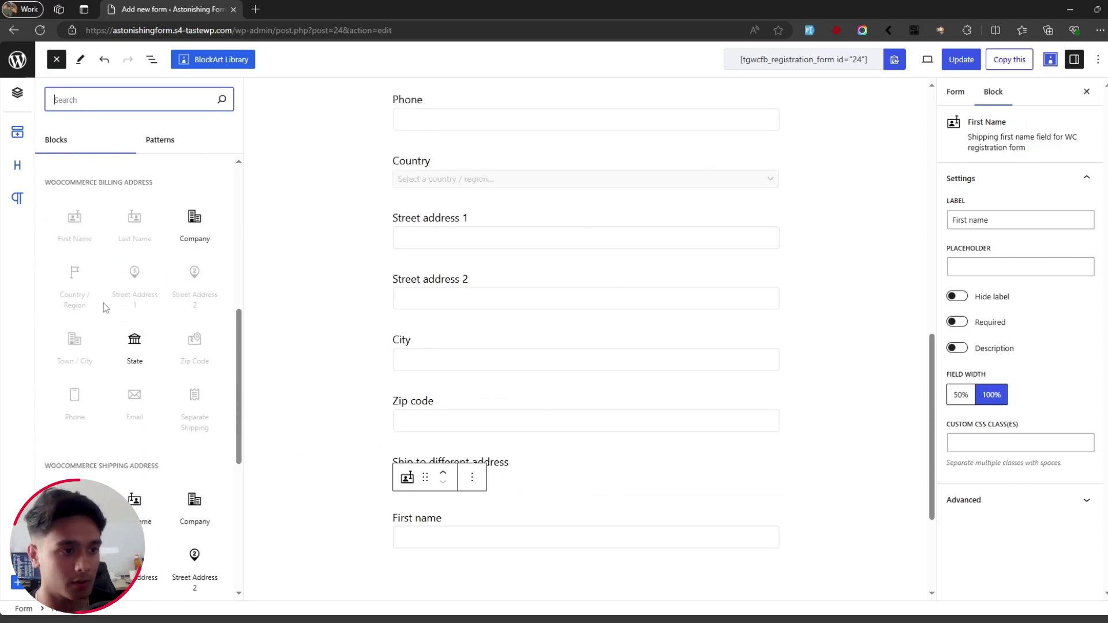
scroll(586, 256, up, 3)
scroll(587, 256, down, 4)
scroll(138, 346, down, 3)
drag(135, 259, 441, 497)
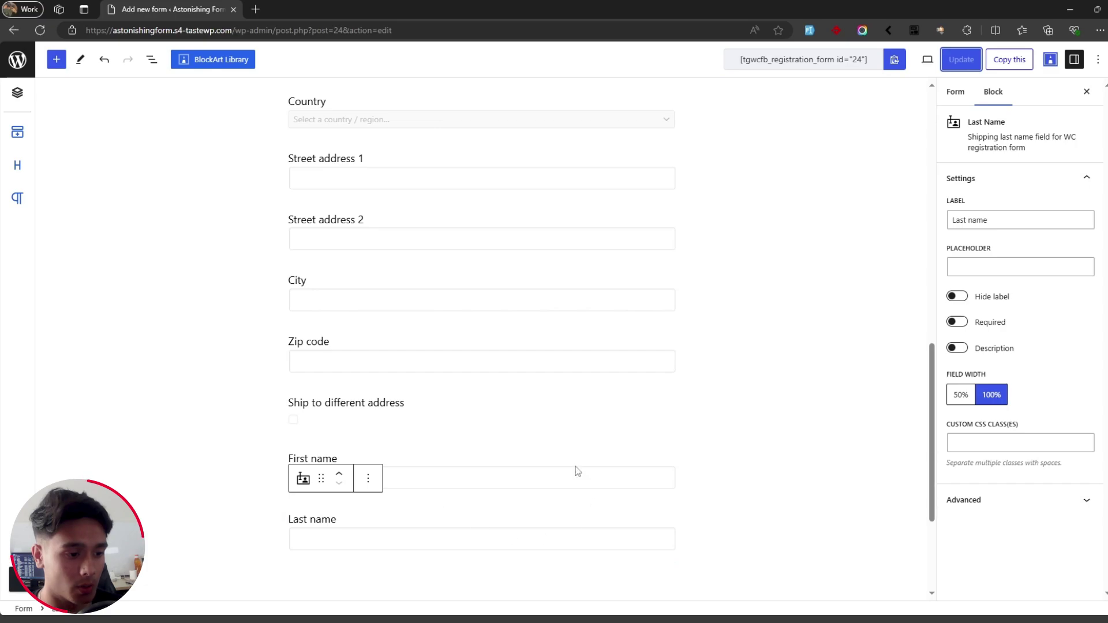
scroll(344, 358, down, 1)
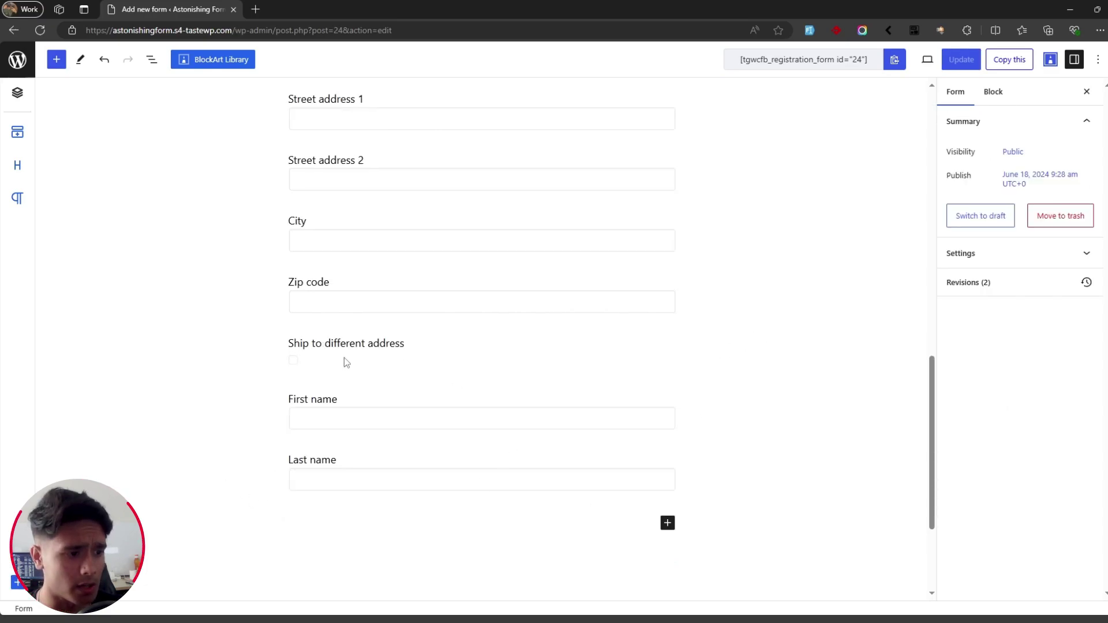
Step: Check the Ship to different address, shipping First name and Last name fields
click(344, 358)
click(363, 400)
click(383, 459)
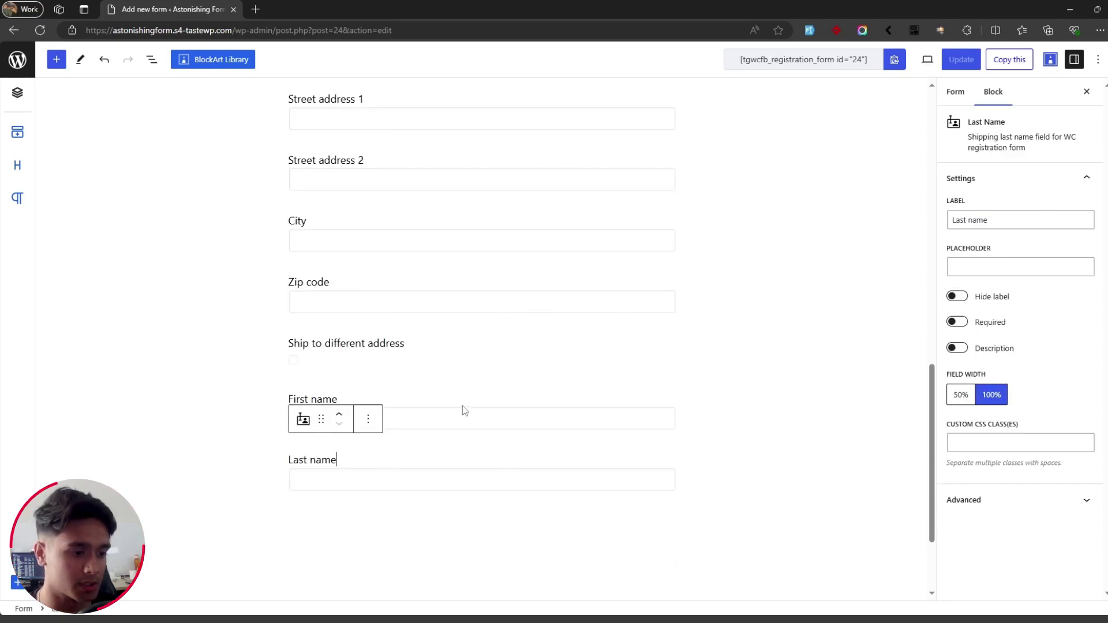
click(462, 407)
click(725, 350)
scroll(727, 355, up, 3)
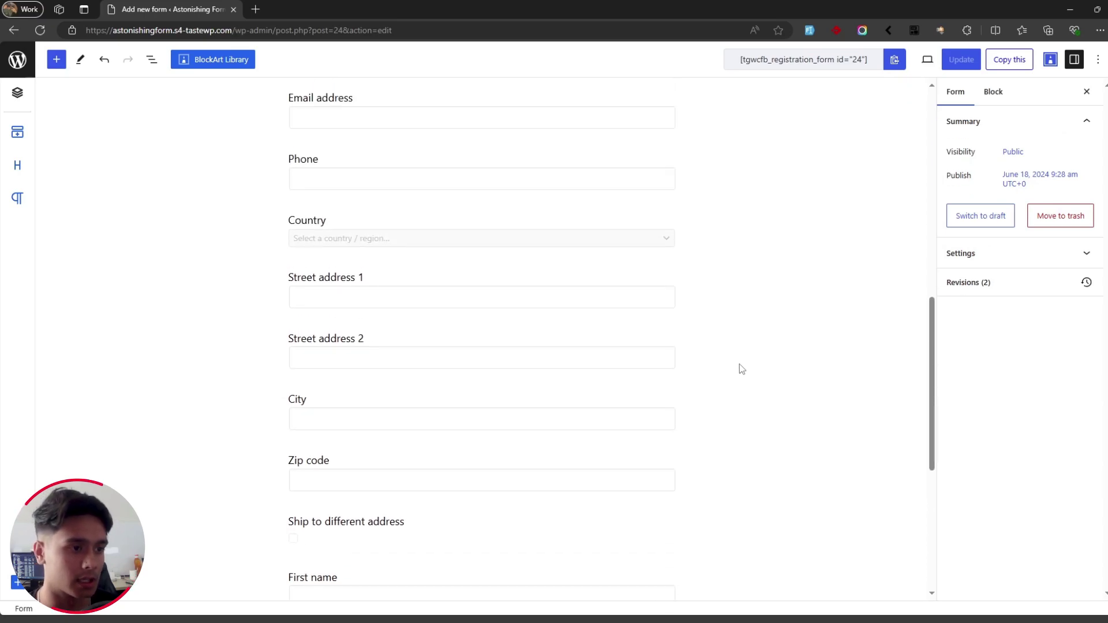
Step: Set the First name and Last name fields to 50% width so they share a row
scroll(740, 363, down, 2)
scroll(744, 369, up, 5)
scroll(748, 371, up, 8)
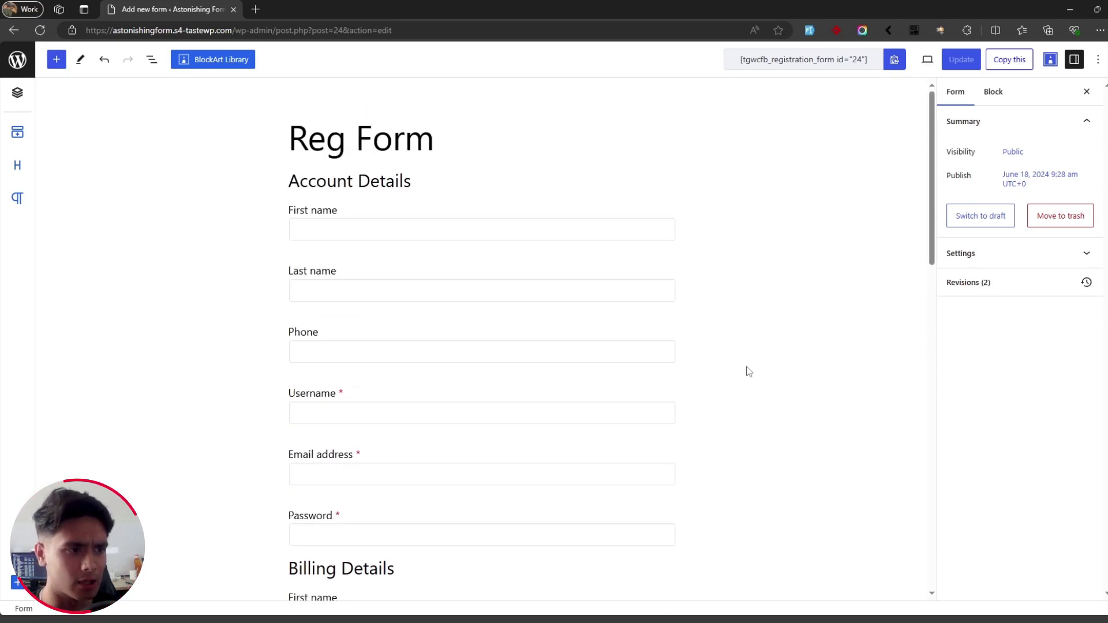
scroll(749, 370, down, 10)
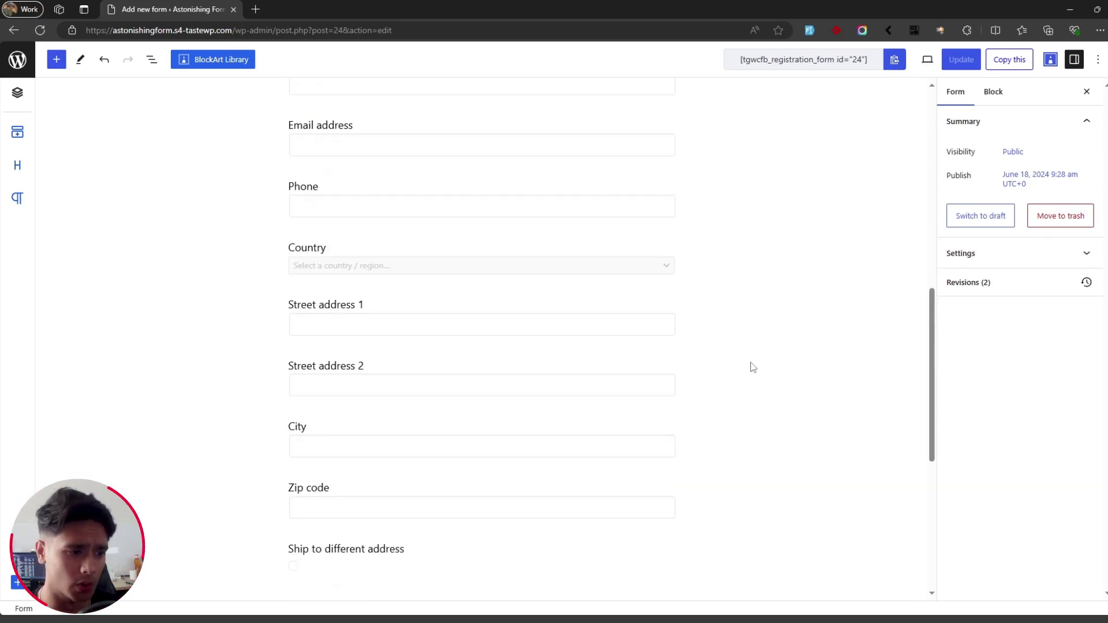
scroll(750, 367, up, 10)
scroll(752, 367, down, 6)
scroll(752, 366, down, 6)
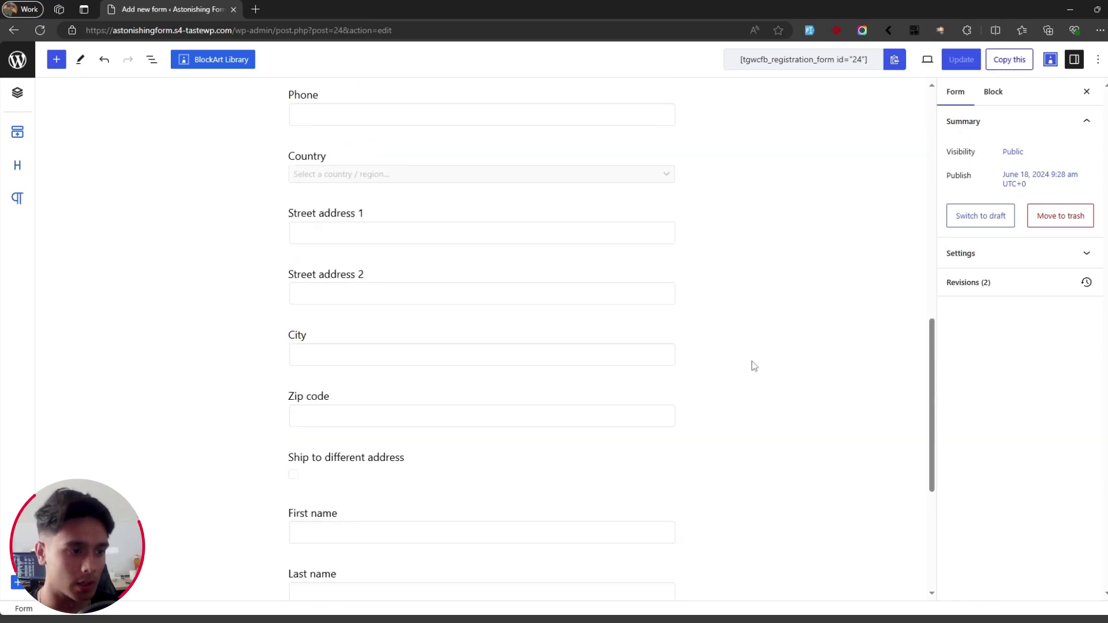
scroll(750, 363, up, 12)
click(366, 211)
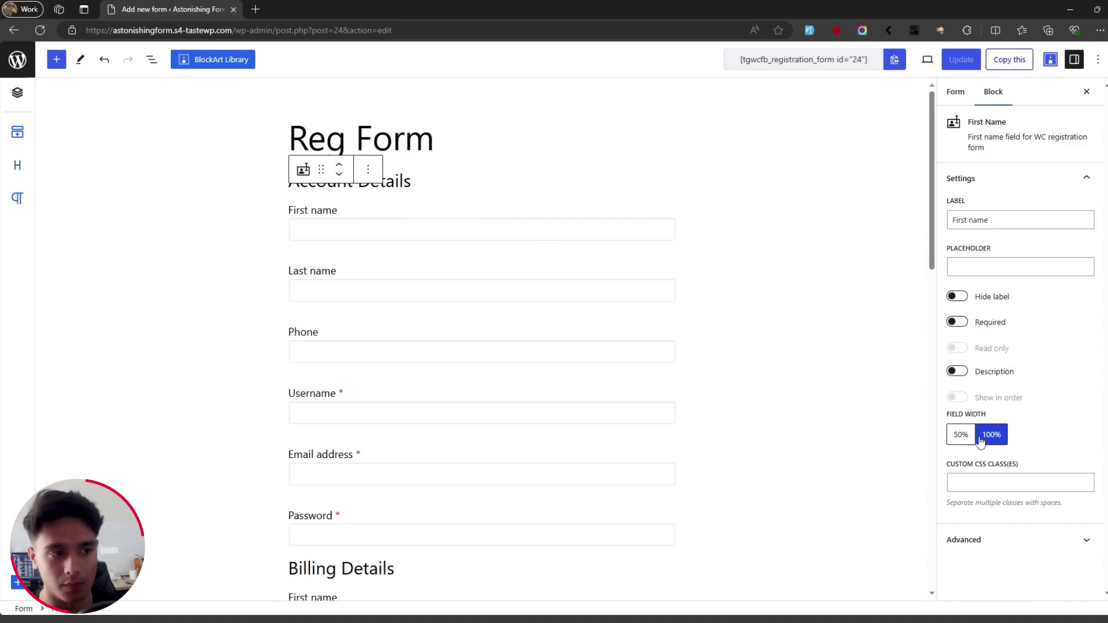
click(961, 435)
click(411, 284)
click(961, 434)
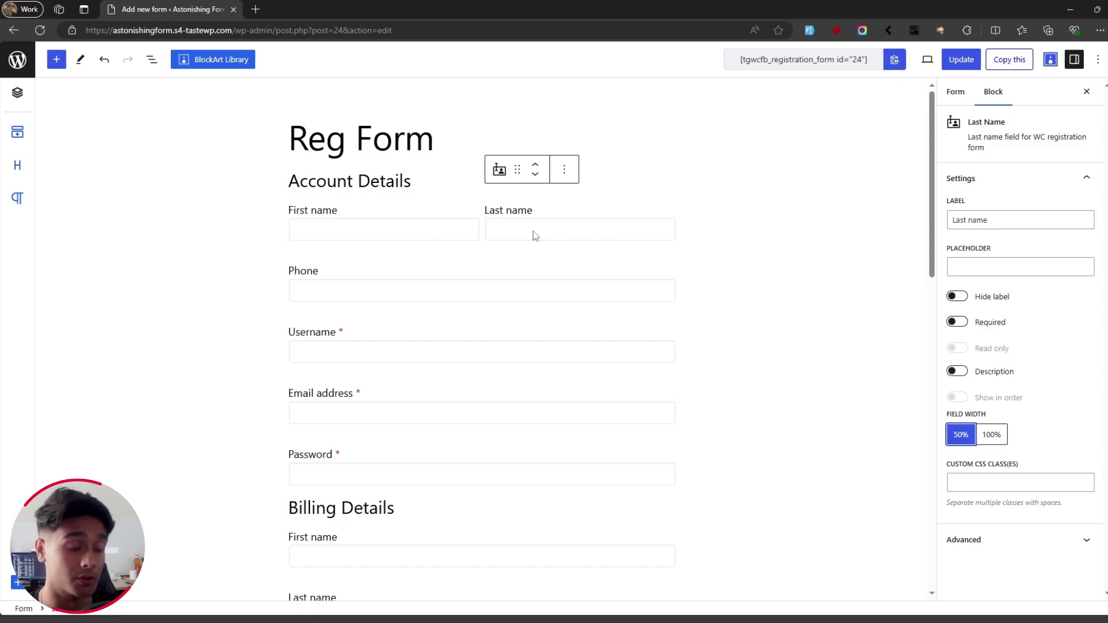
Step: Set the Phone field to 50% width so Username sits beside it
scroll(712, 274, down, 4)
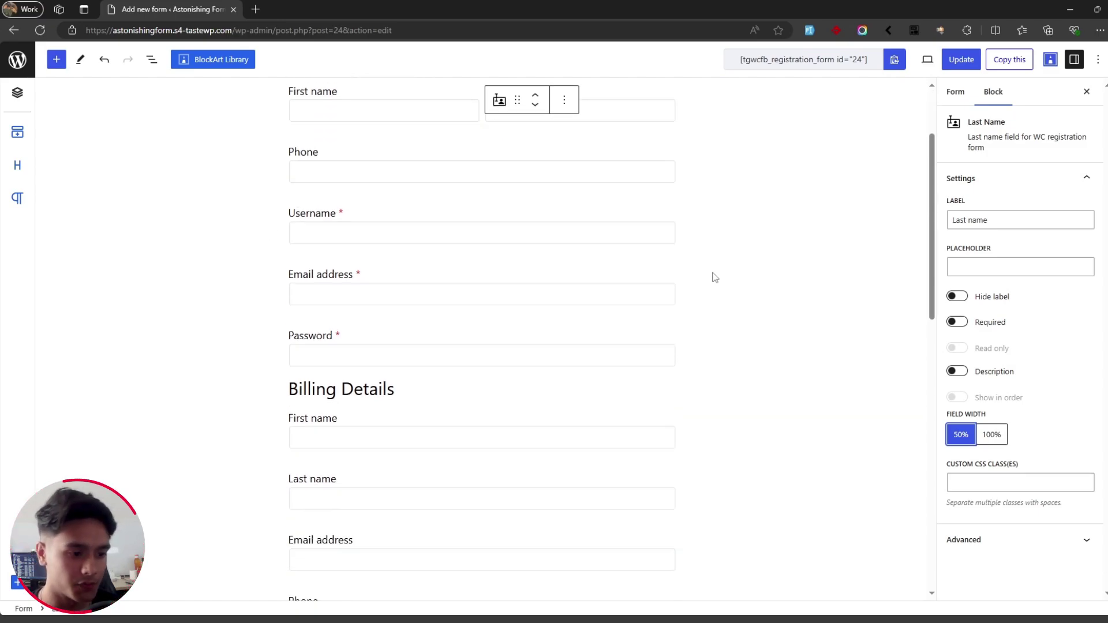
scroll(712, 280, up, 4)
scroll(712, 279, down, 2)
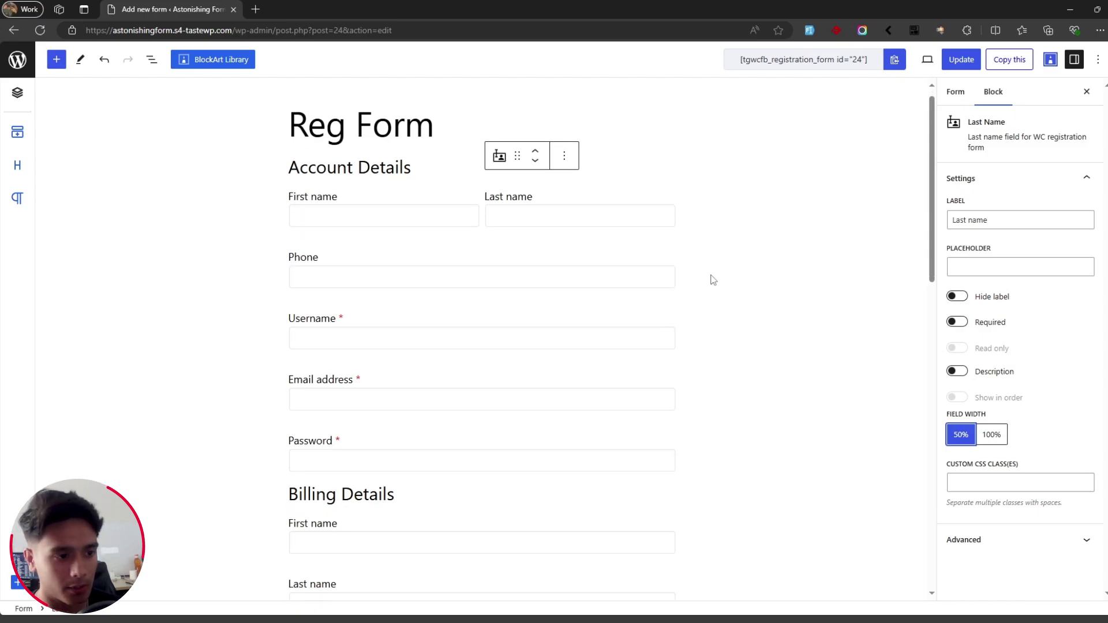
scroll(577, 266, up, 2)
click(535, 282)
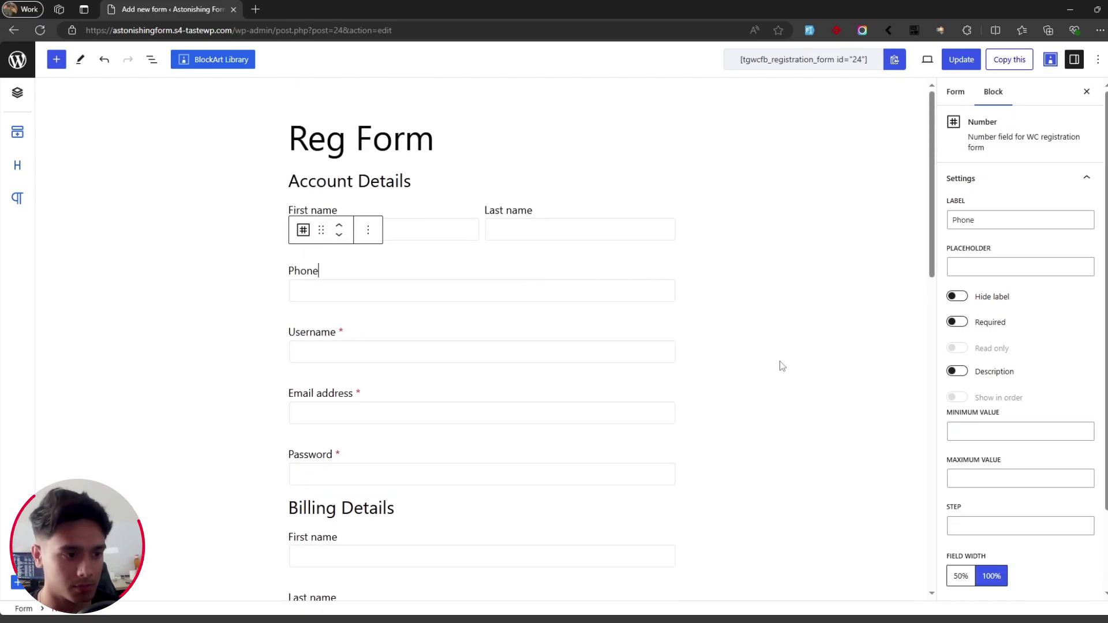
click(960, 576)
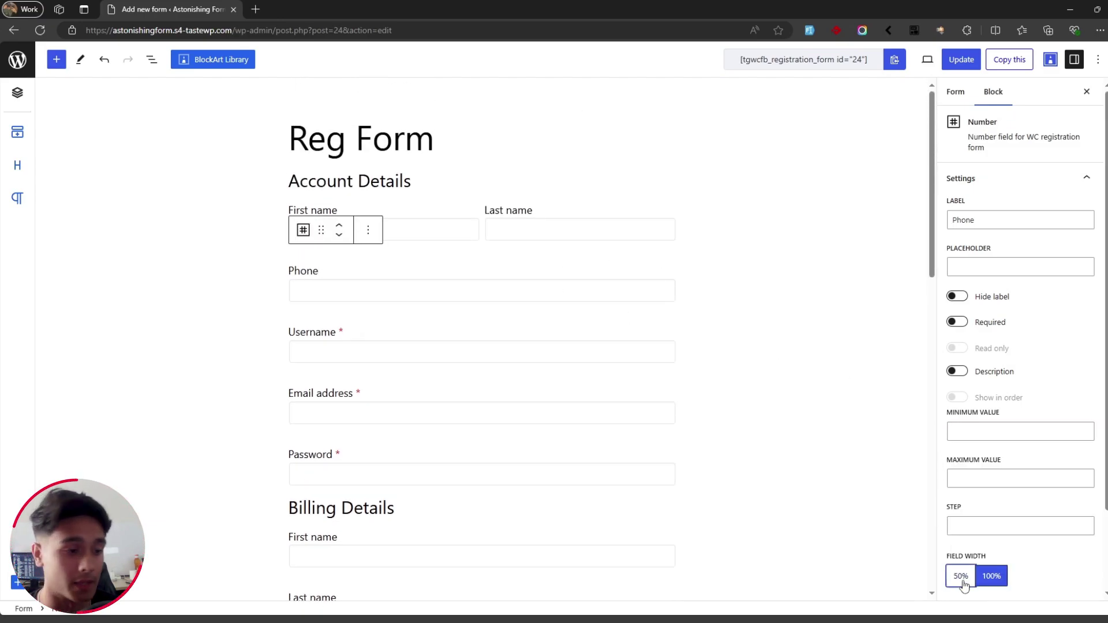
click(788, 460)
Step: Select the billing Country field
scroll(786, 459, down, 1)
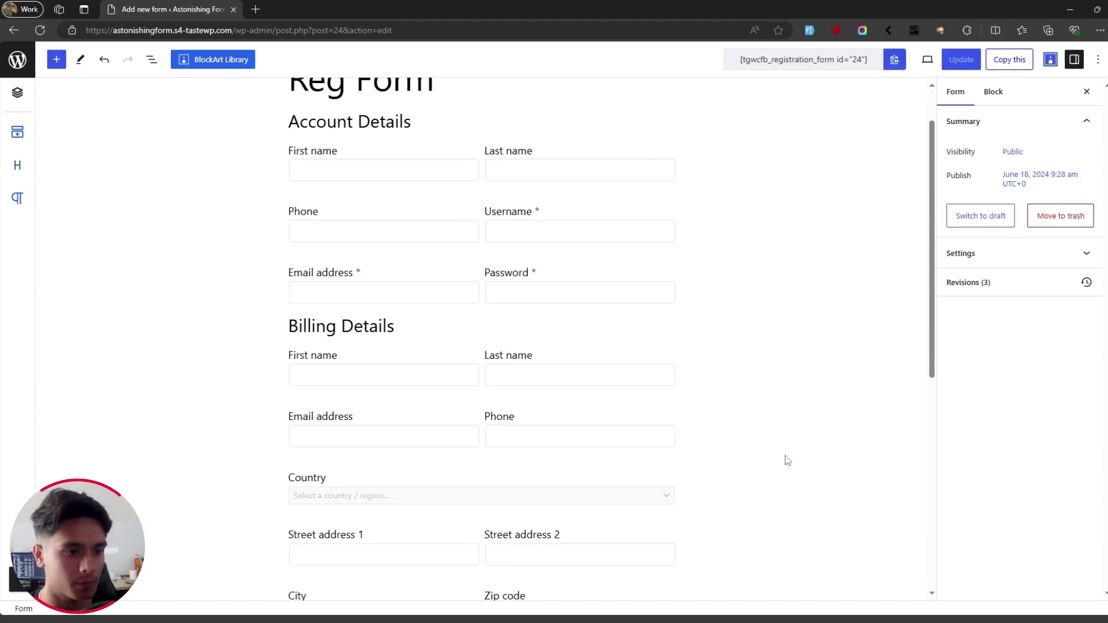
scroll(722, 343, up, 1)
scroll(723, 344, down, 2)
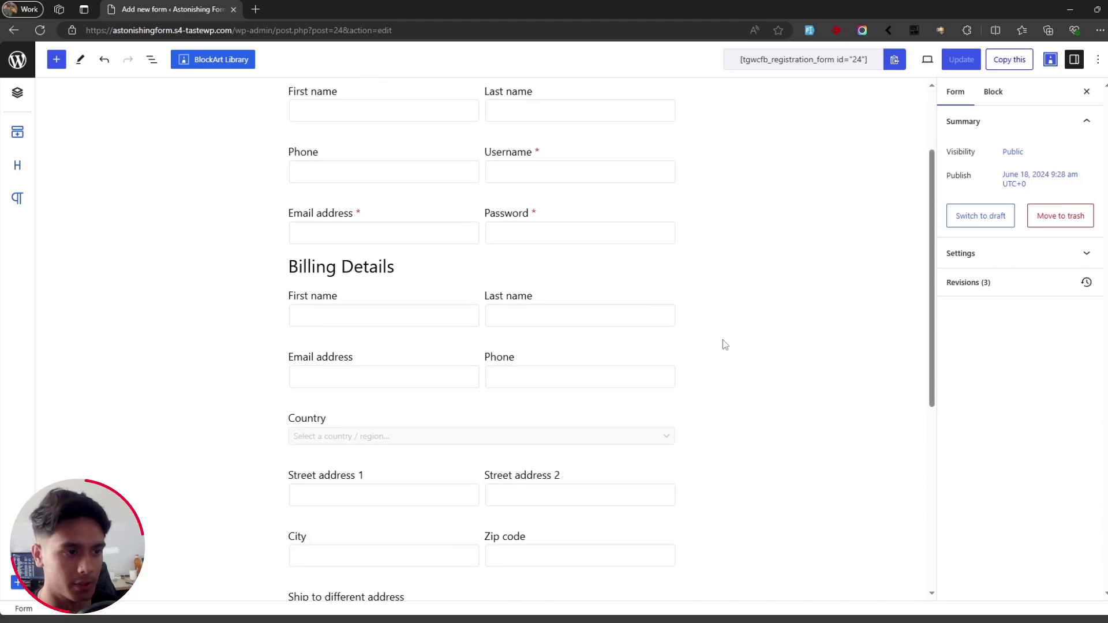
scroll(723, 339, down, 1)
click(565, 360)
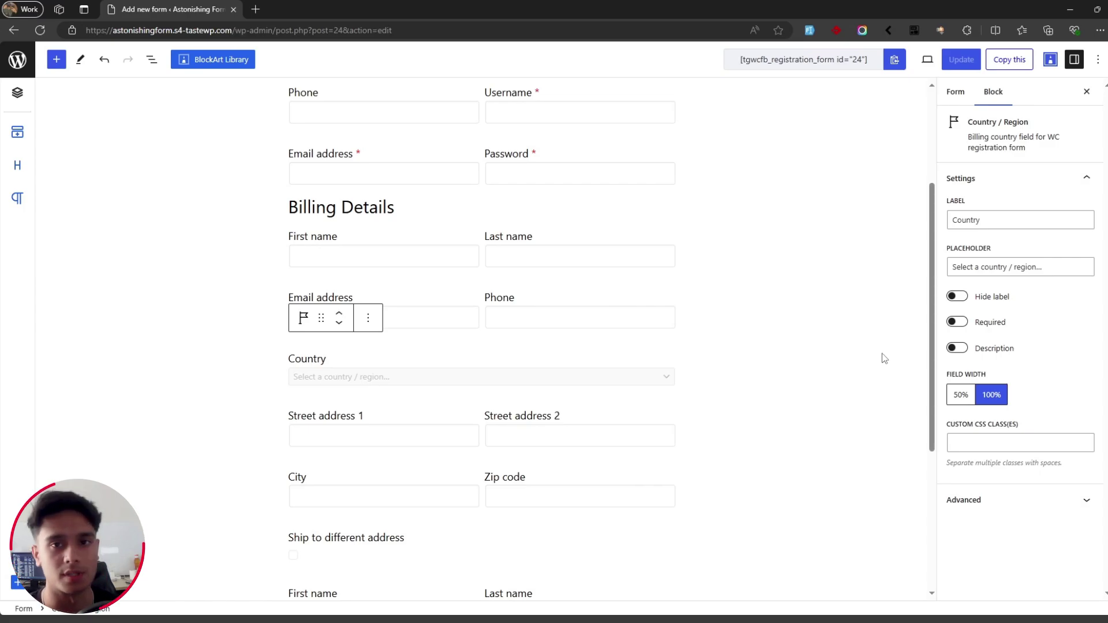
scroll(870, 138, up, 2)
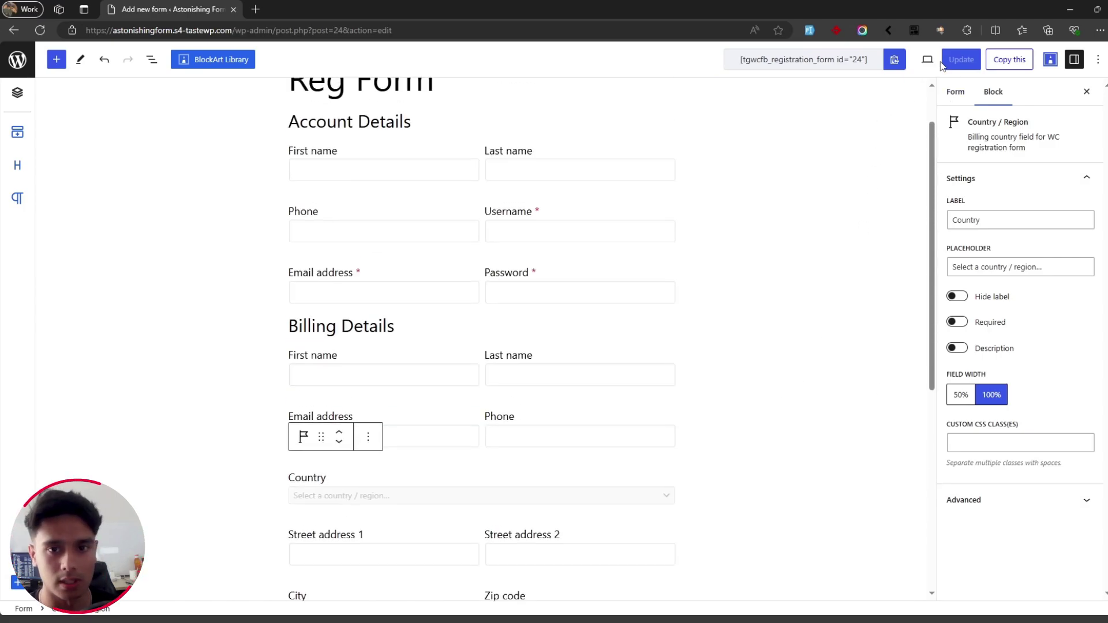
scroll(398, 215, up, 1)
Step: Give First name the placeholder 'John' and Last name the placeholder 'Doe'
click(401, 214)
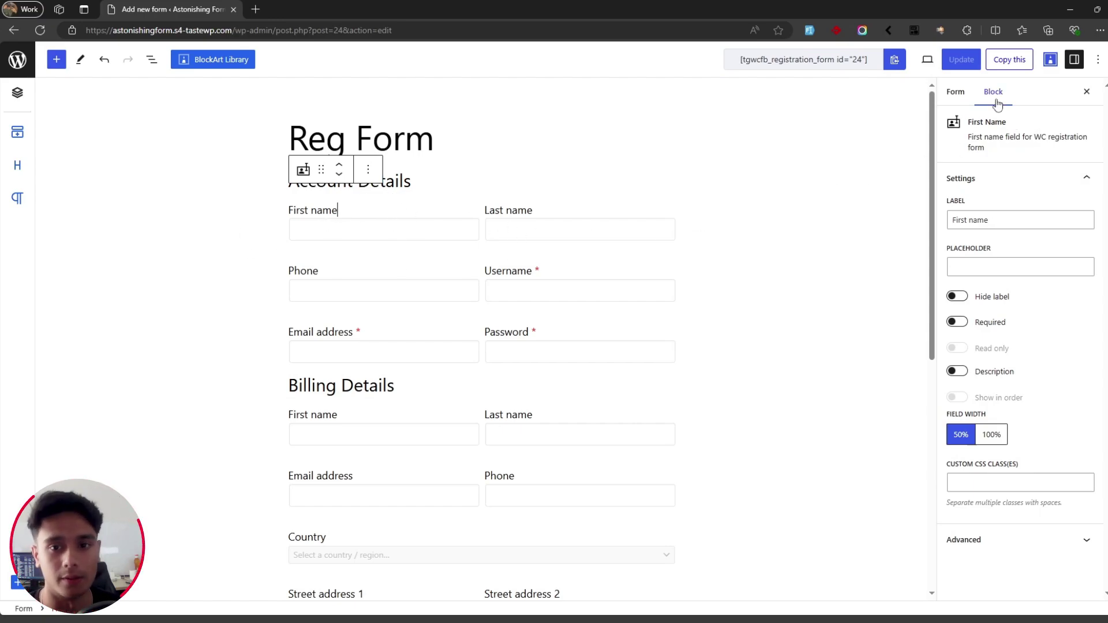
triple_click(997, 227)
click(1013, 224)
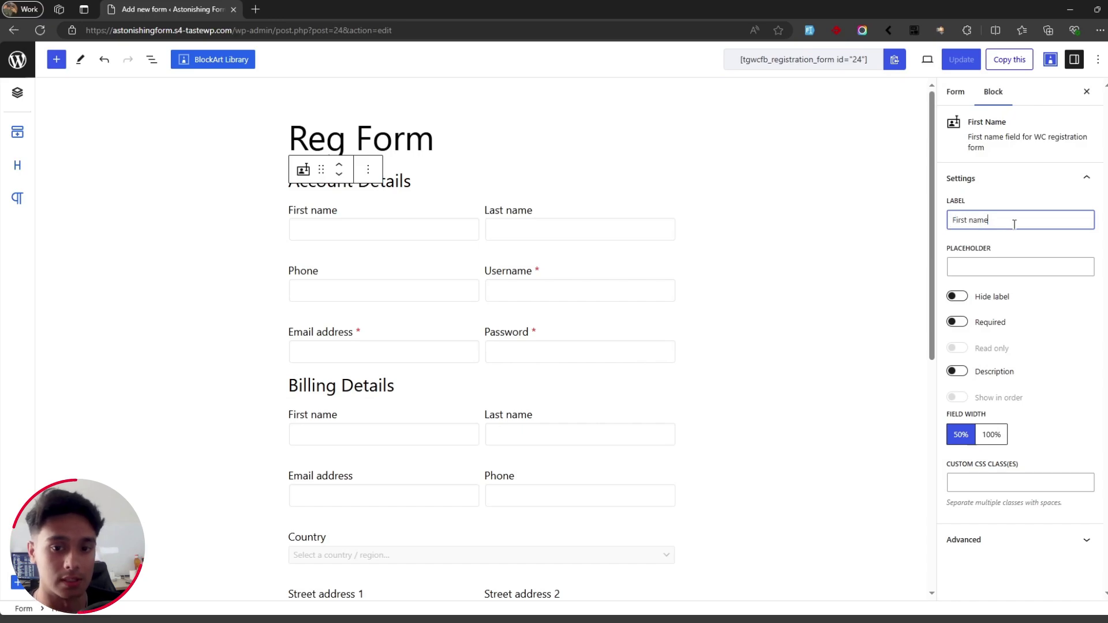
click(1005, 265)
text(John)
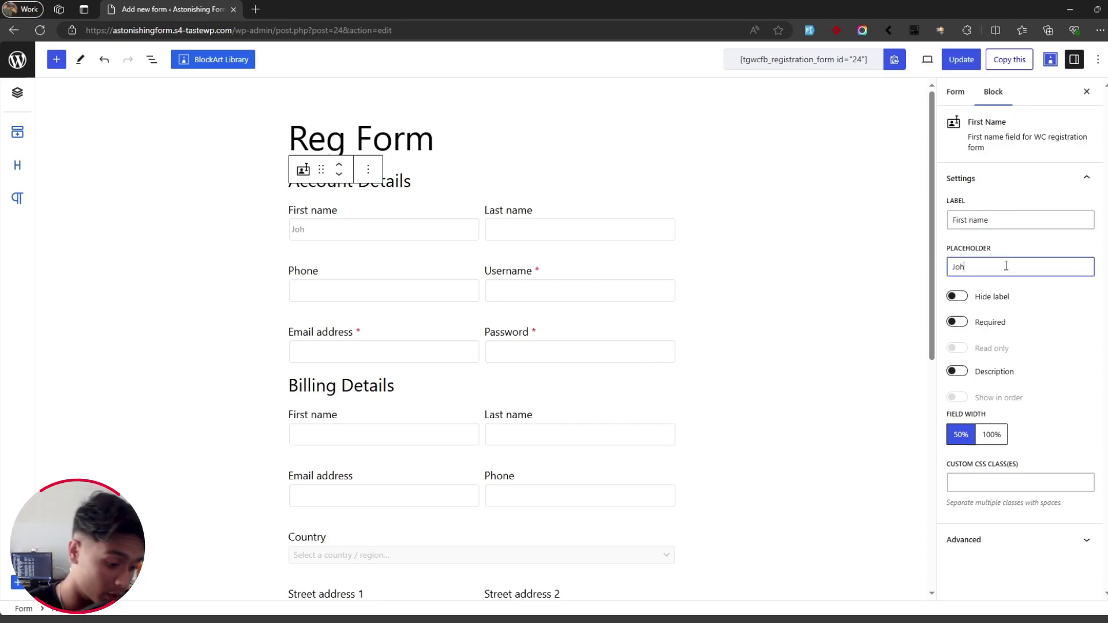
click(492, 233)
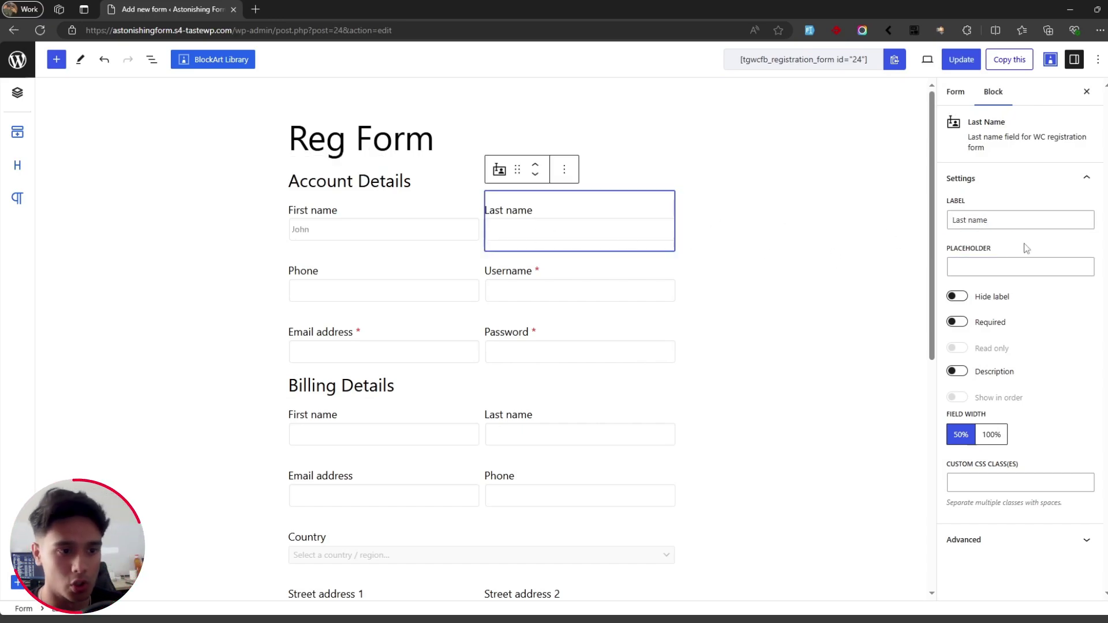
click(991, 265)
text(Doe)
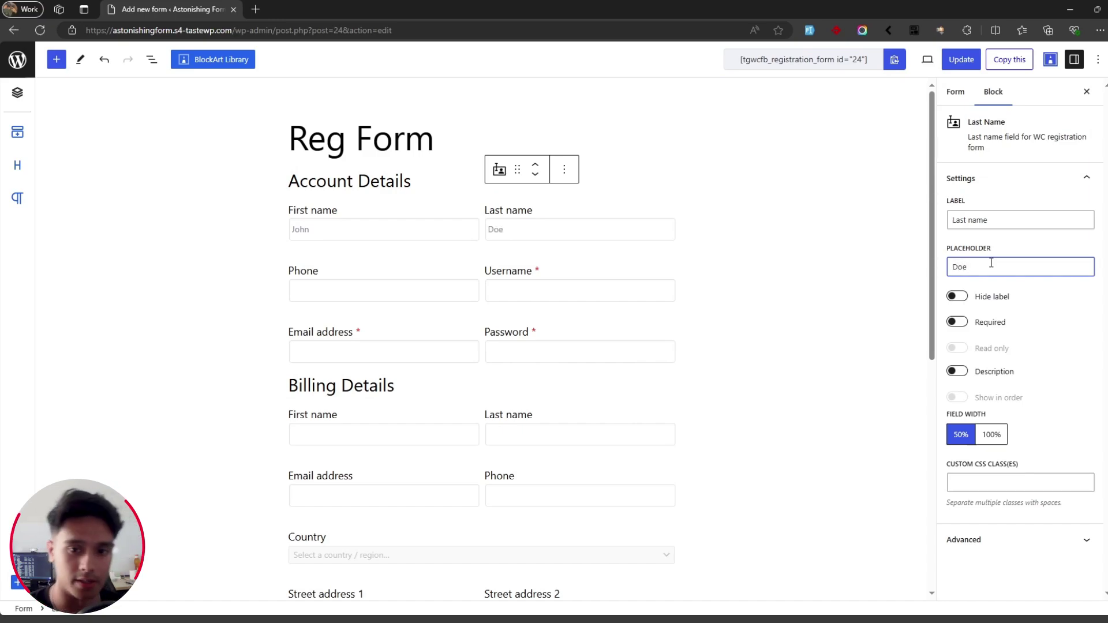
Step: Make Last name and First name required, leaving First name without a description
click(957, 296)
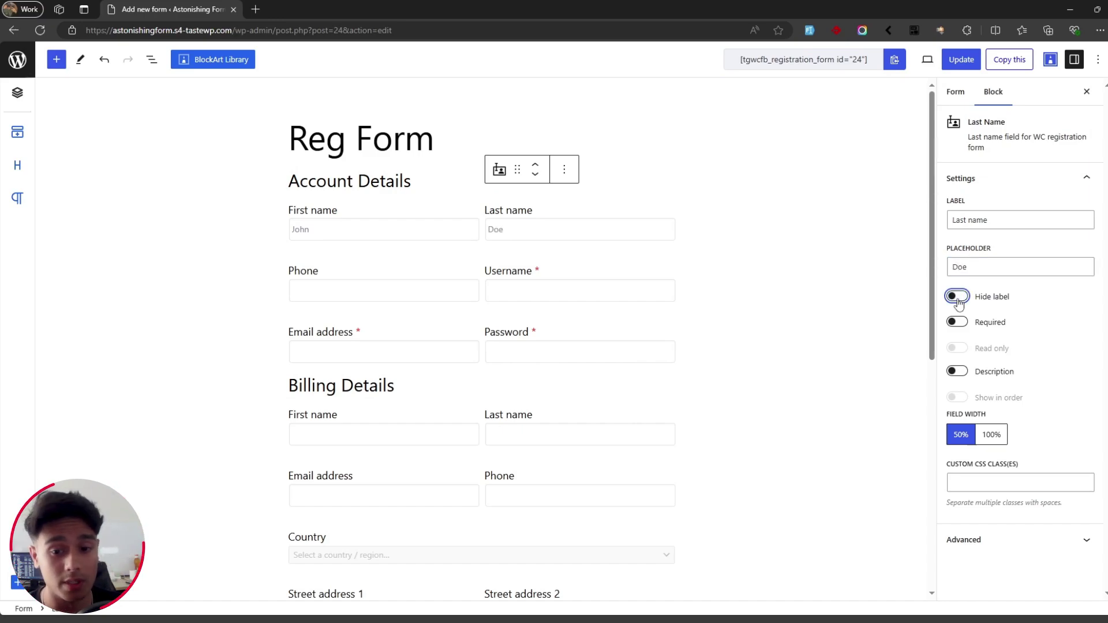
click(959, 322)
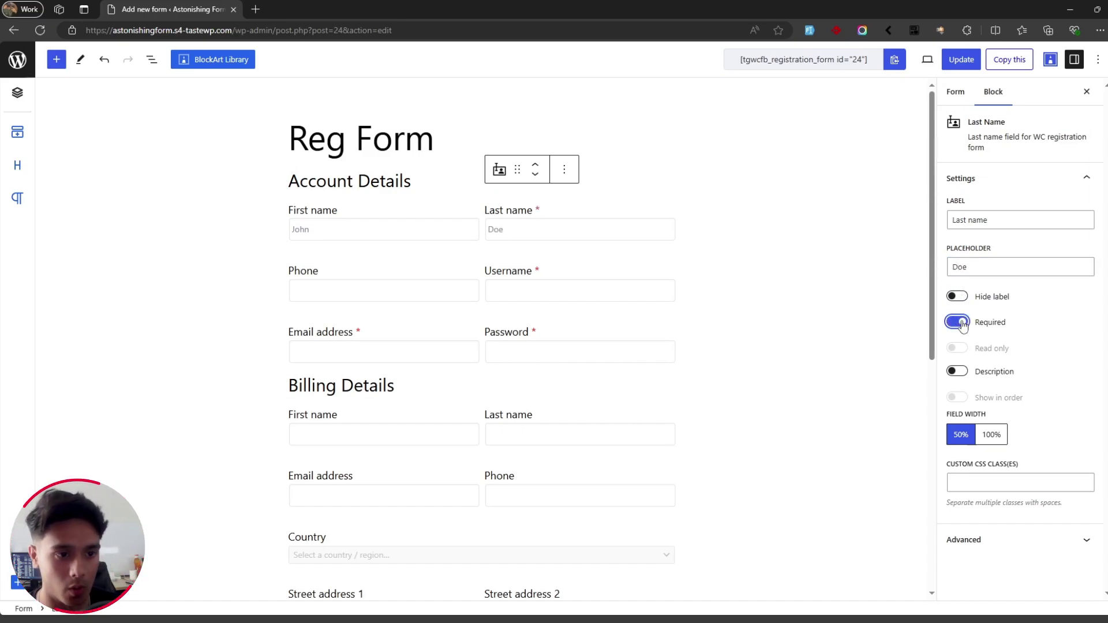
click(404, 219)
click(957, 322)
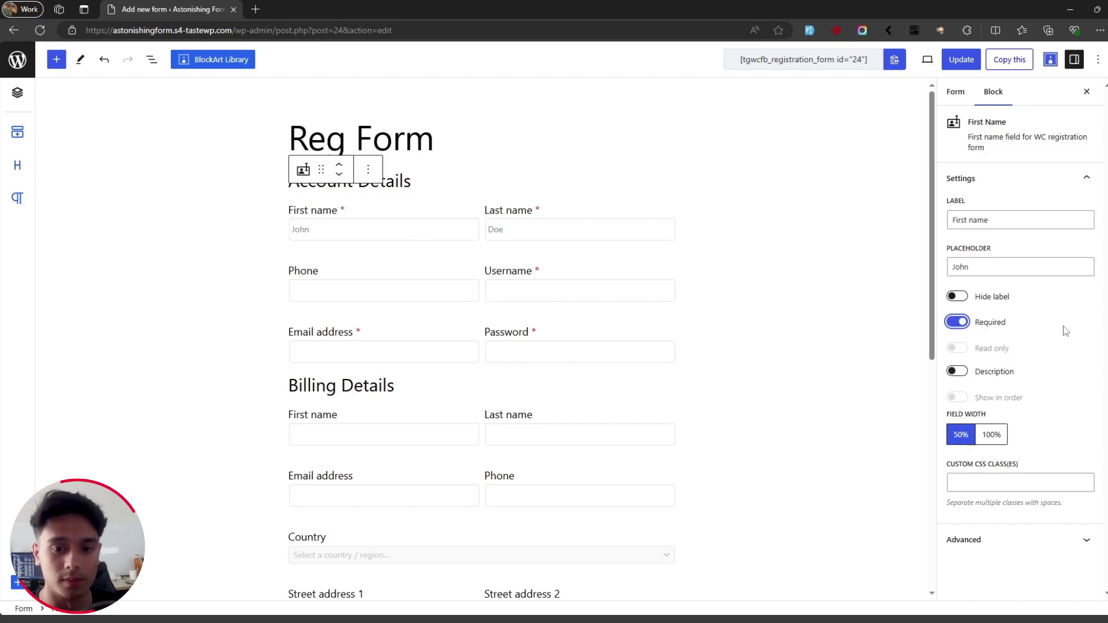
click(960, 373)
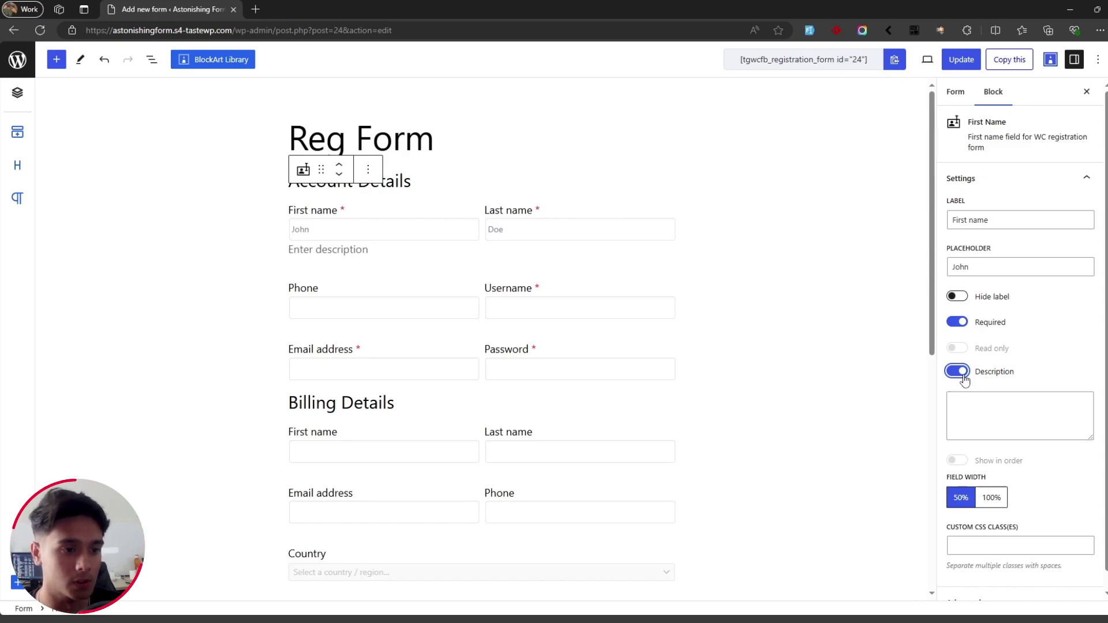
click(960, 373)
click(1035, 481)
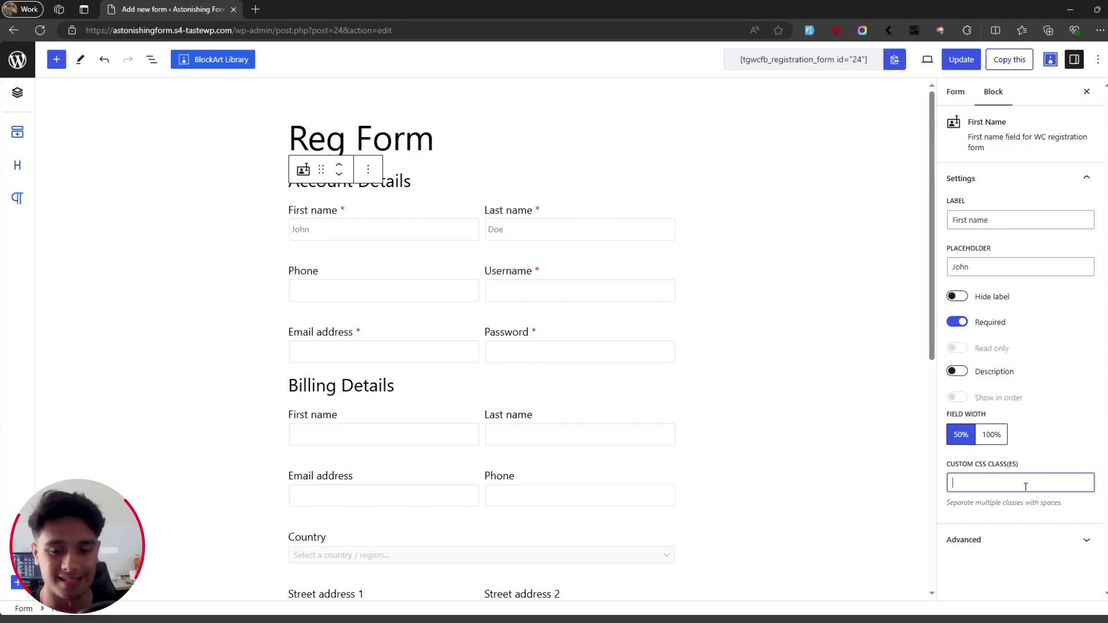
Step: Save the form and copy its shortcode [tgwcfb_registration_form id="24"]
click(954, 60)
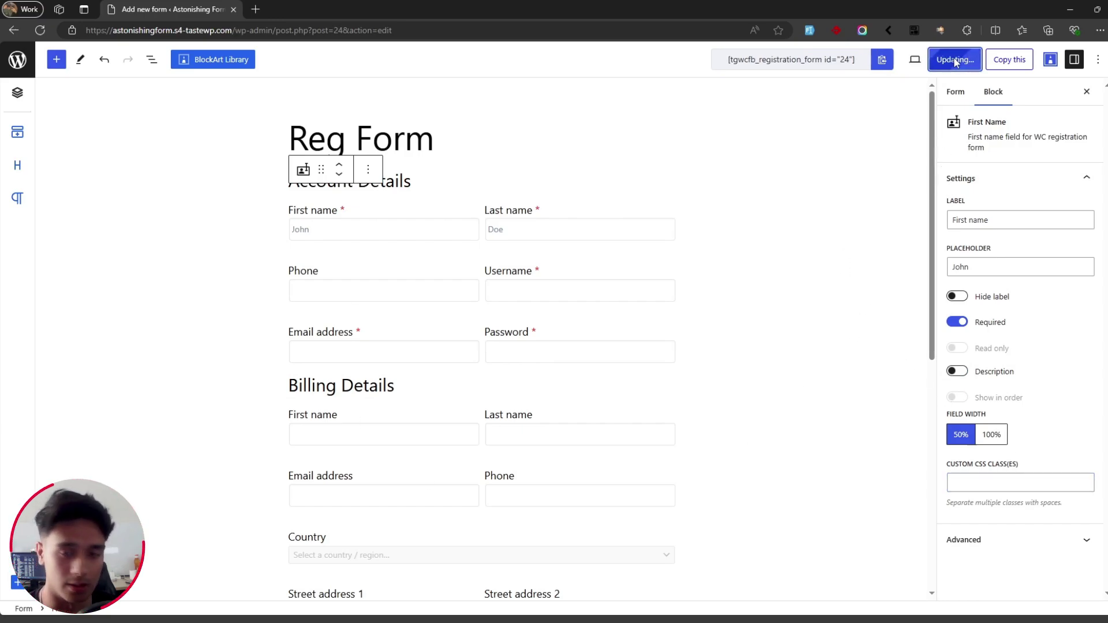
scroll(814, 344, down, 5)
scroll(790, 351, up, 5)
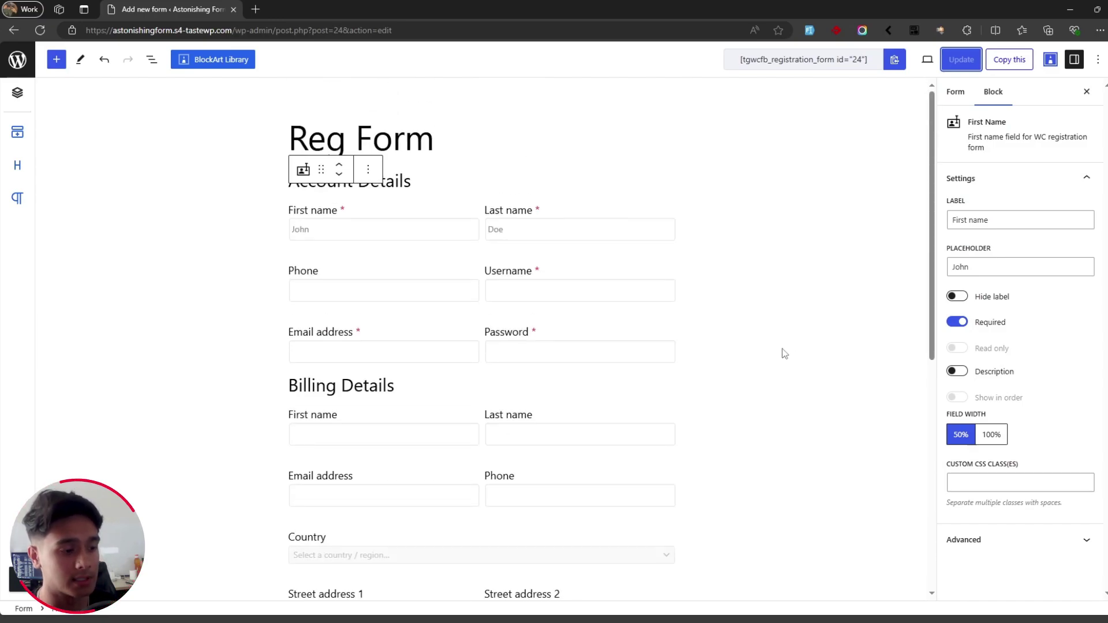
click(893, 63)
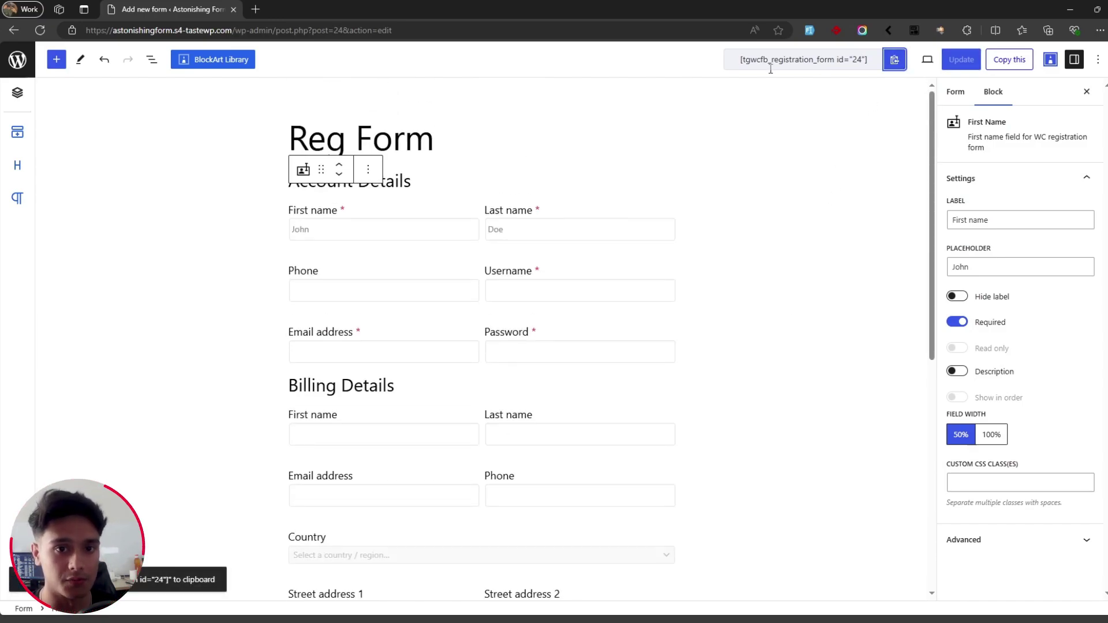
Step: In plugin settings, set Replace WooCommerce Registration Form to Reg Form
click(17, 60)
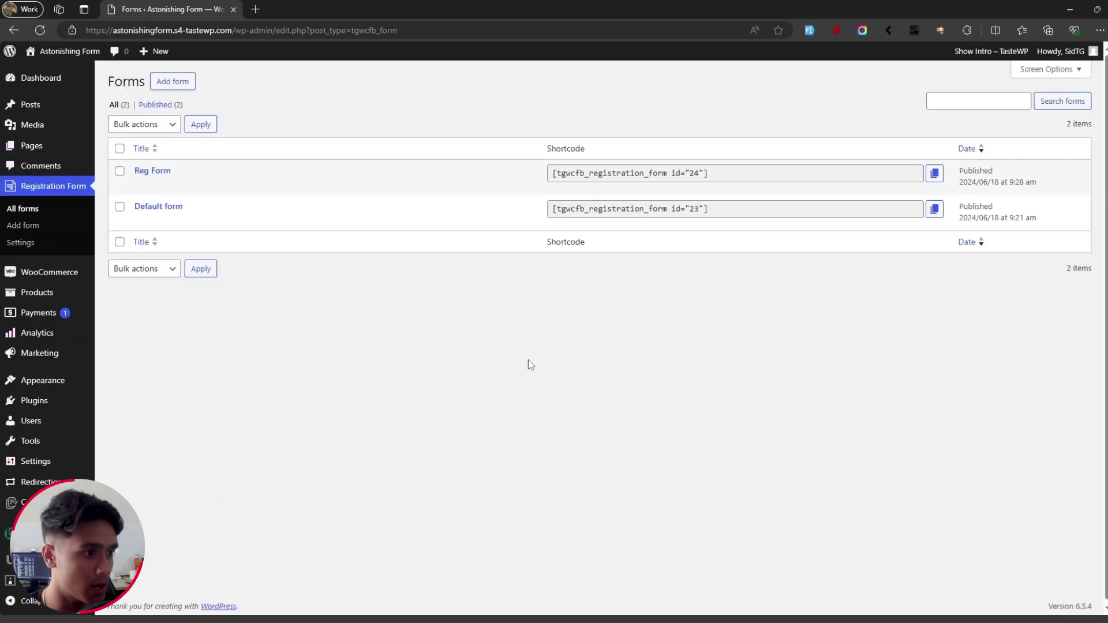
click(49, 246)
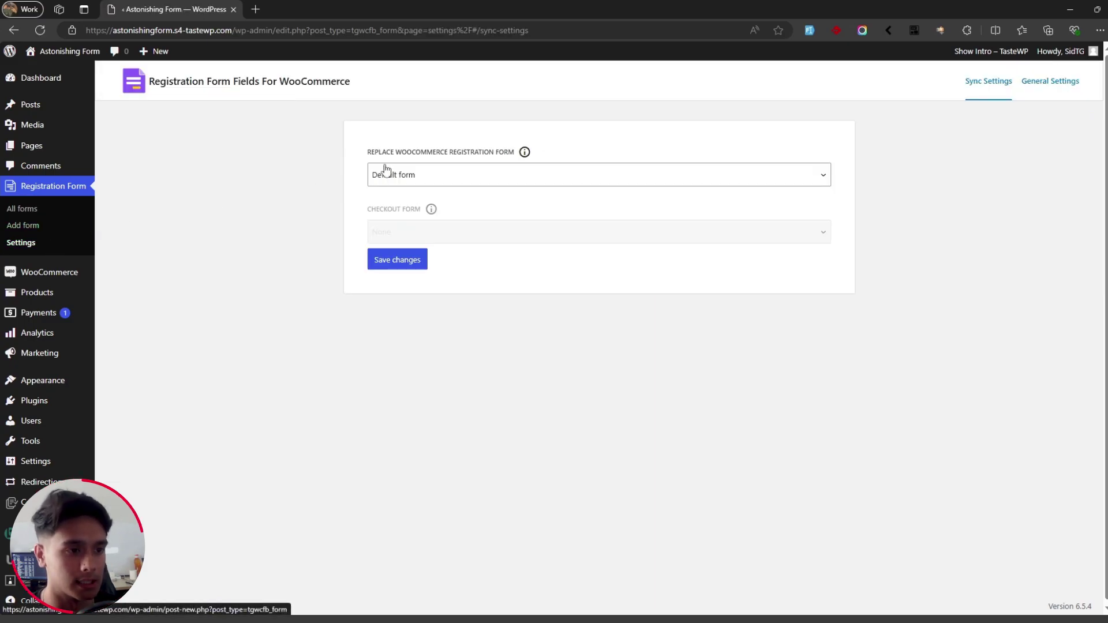
click(460, 175)
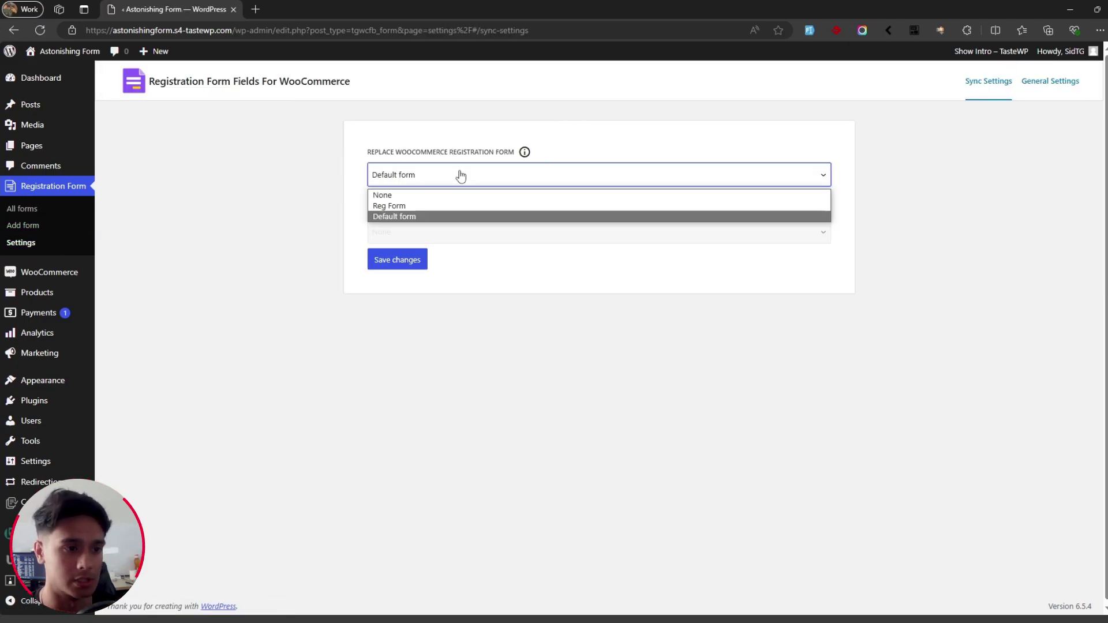
click(402, 207)
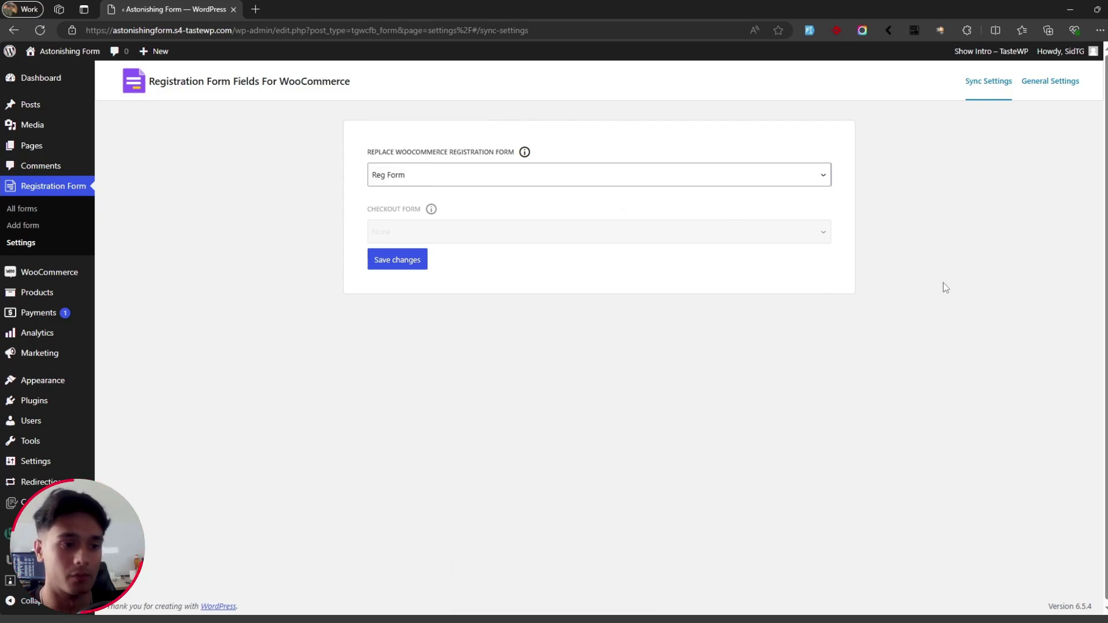
Step: Open General Settings and leave the reCAPTCHA v2 site and secret keys empty
click(1050, 80)
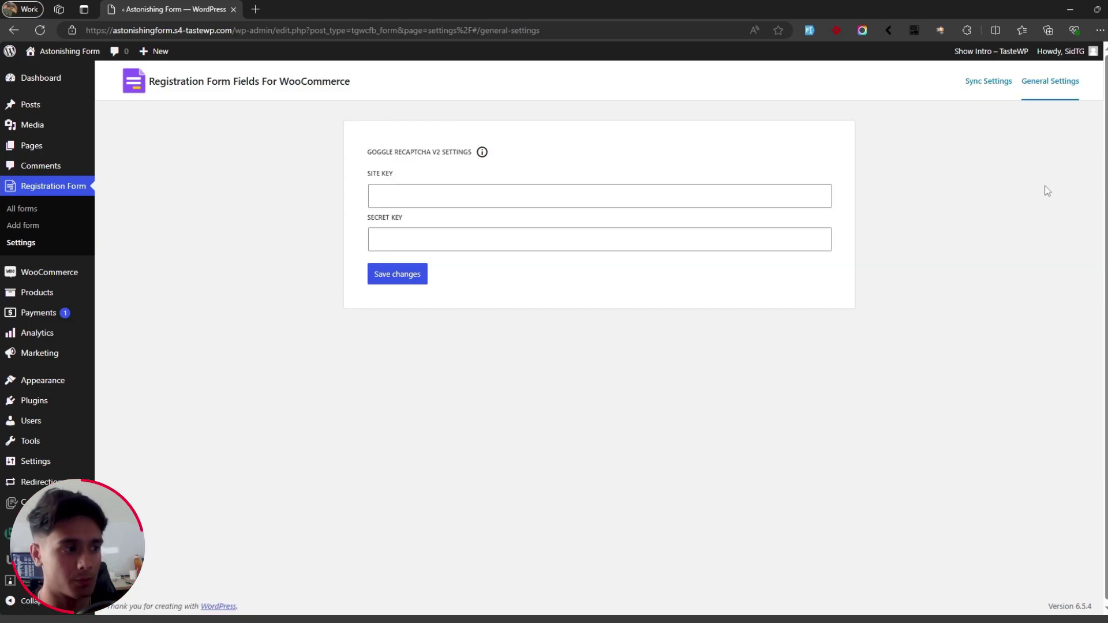
click(402, 190)
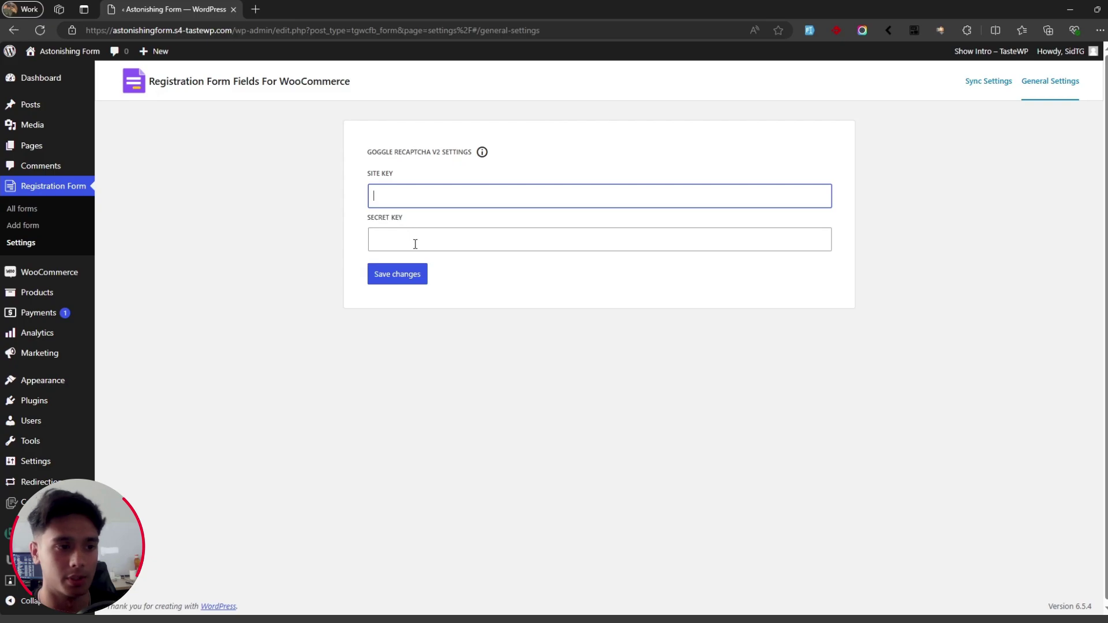
click(413, 241)
click(806, 290)
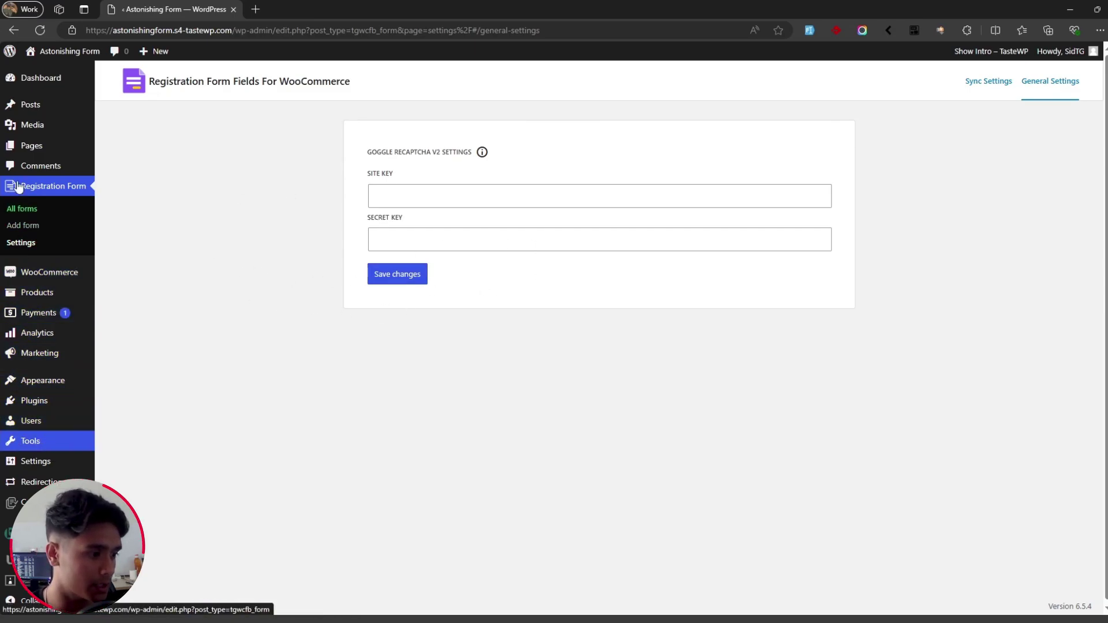
Step: Open the Registration page in the editor
mouse_move(29, 147)
click(121, 151)
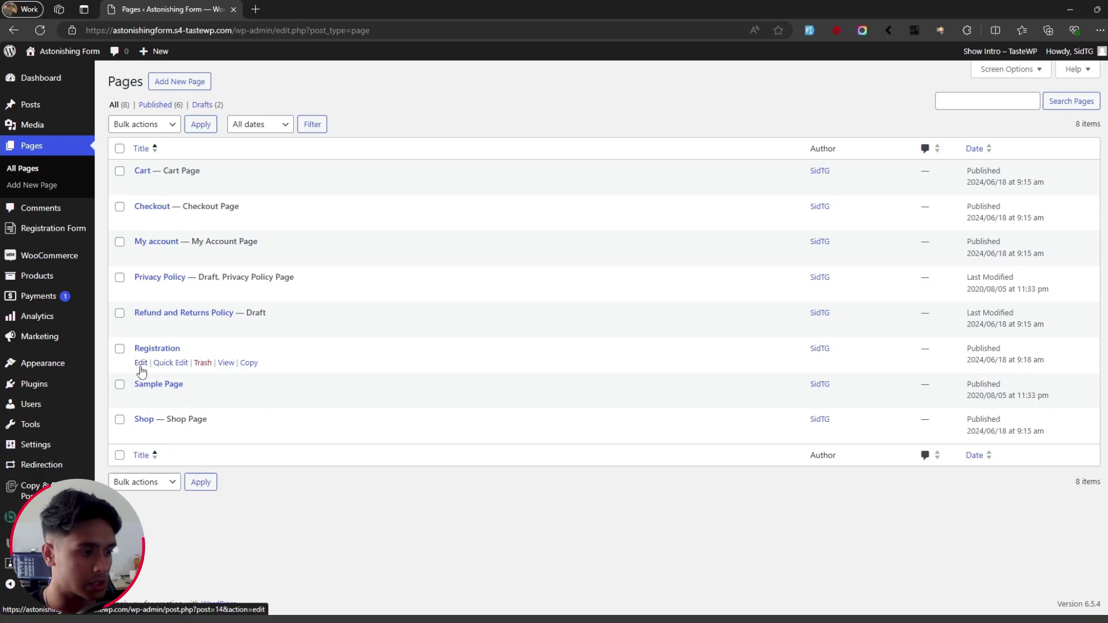
click(141, 364)
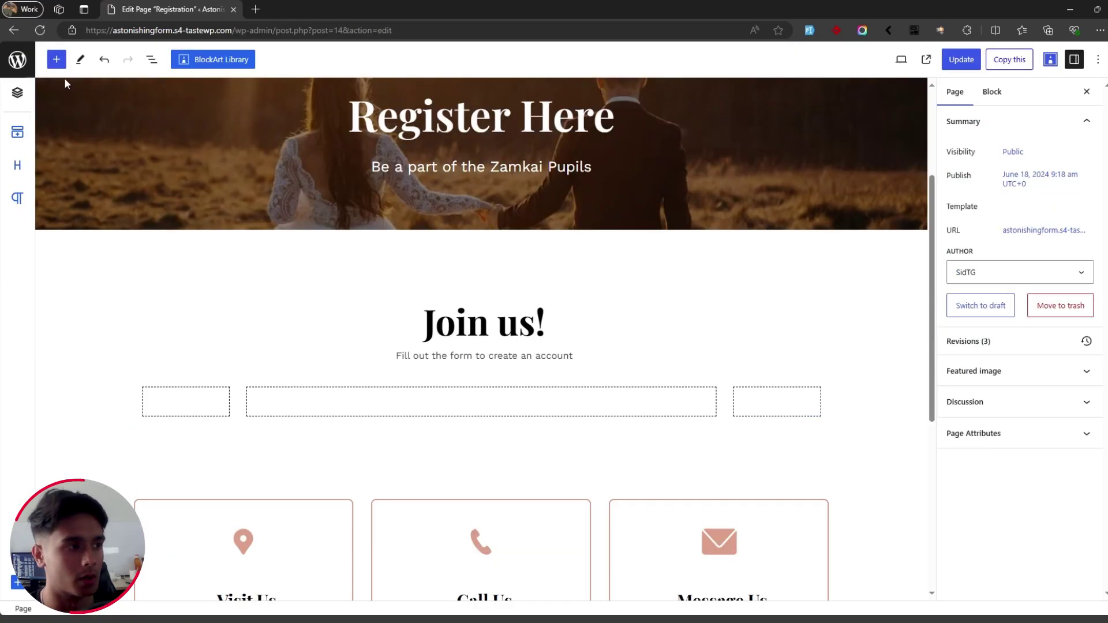
Step: Paste the form shortcode into a Shortcode block, update the page, and view it live
click(56, 59)
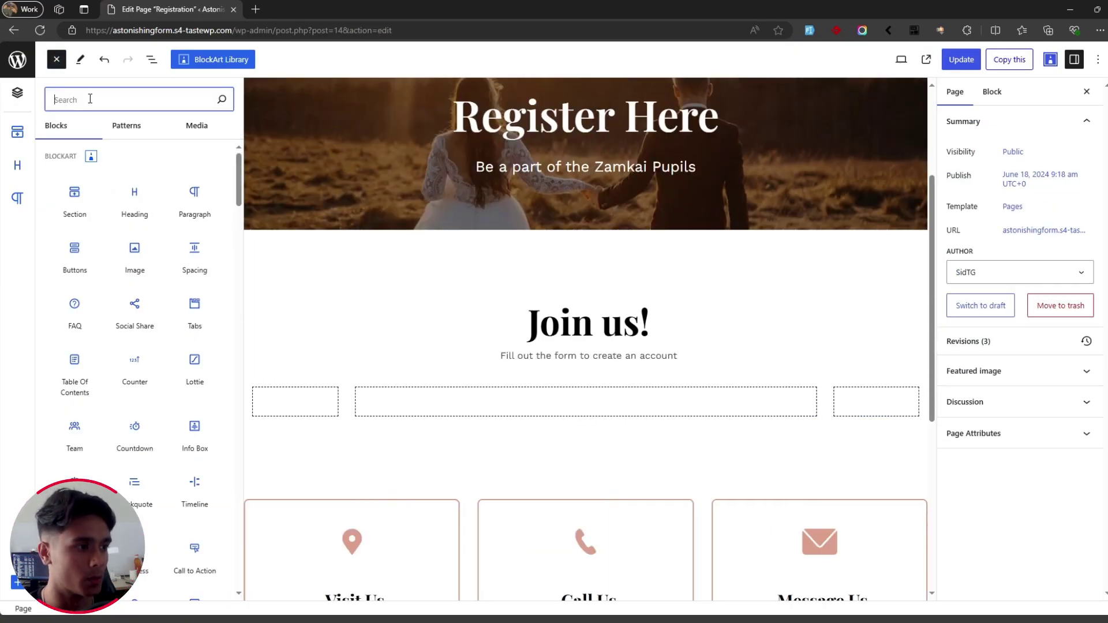
text(short)
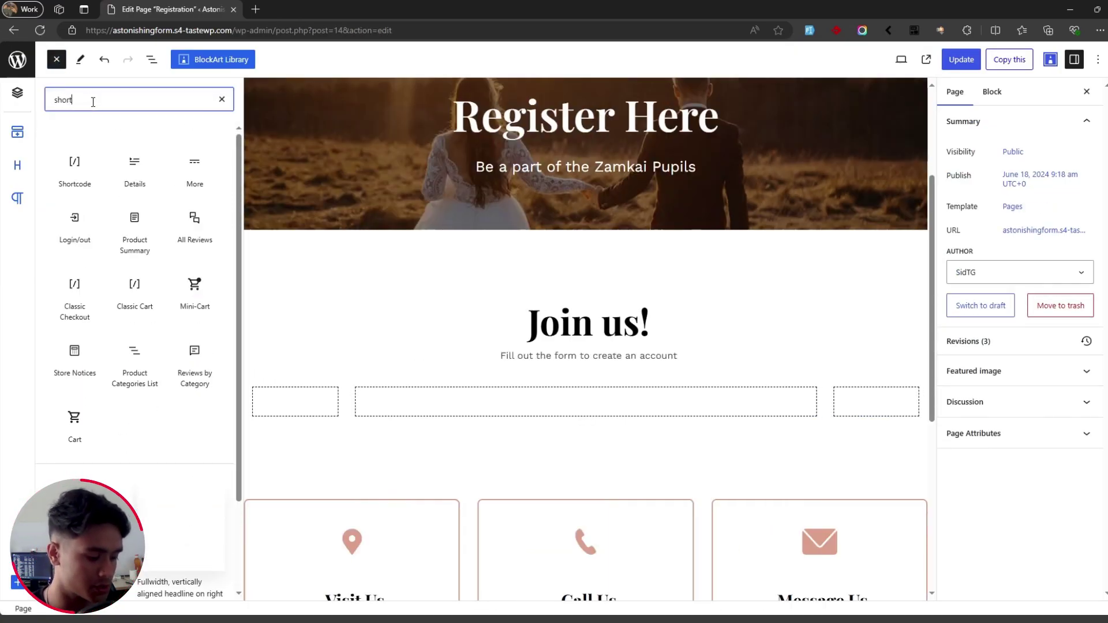
click(75, 170)
key(ctrl+v)
click(962, 67)
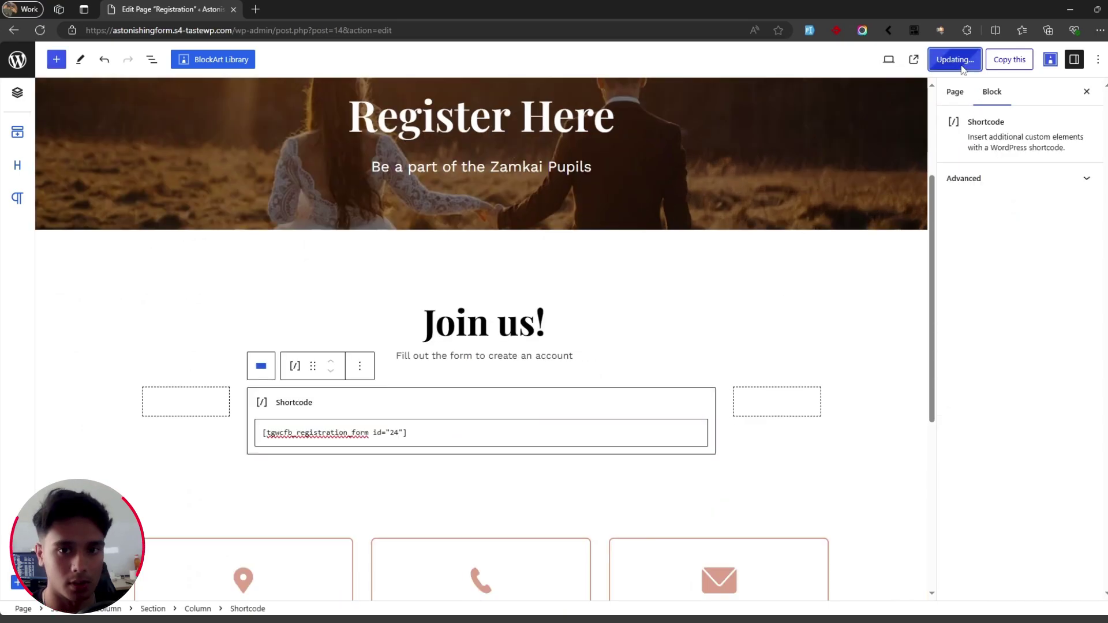
click(913, 59)
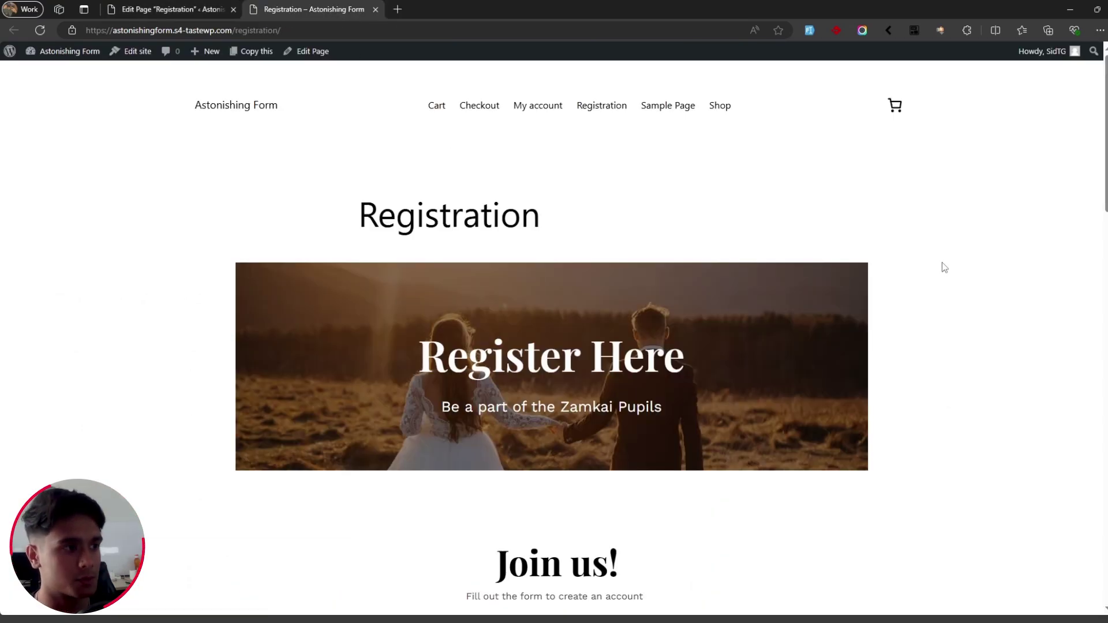
Step: Review the Account Details and Billing Details columns and expand the Ship to a different address fields
scroll(942, 262, down, 8)
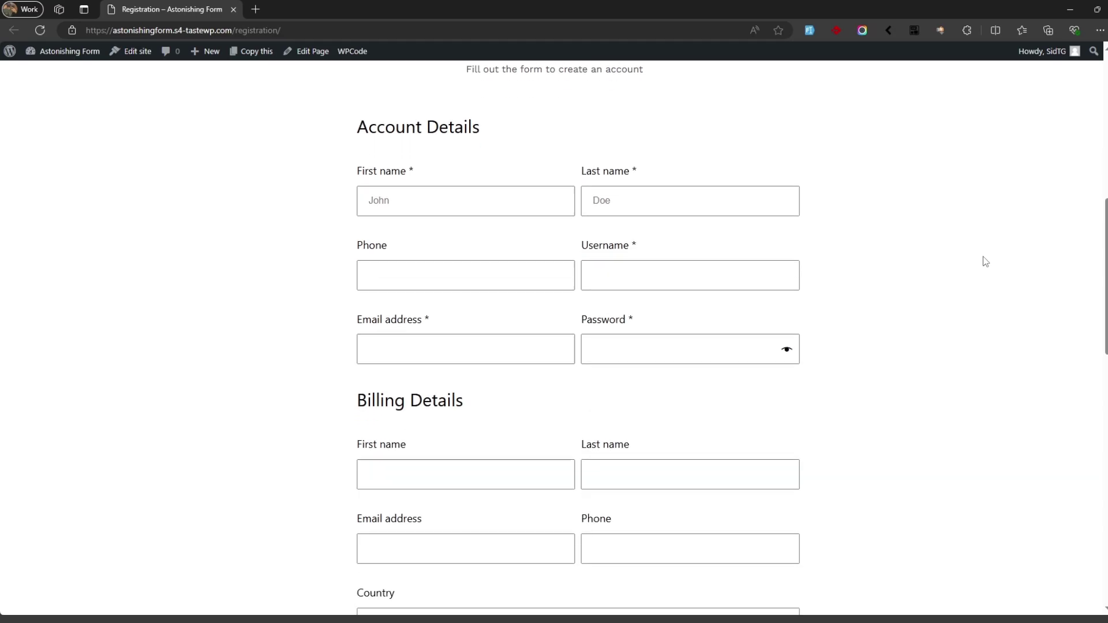
scroll(985, 262, down, 6)
scroll(986, 262, up, 4)
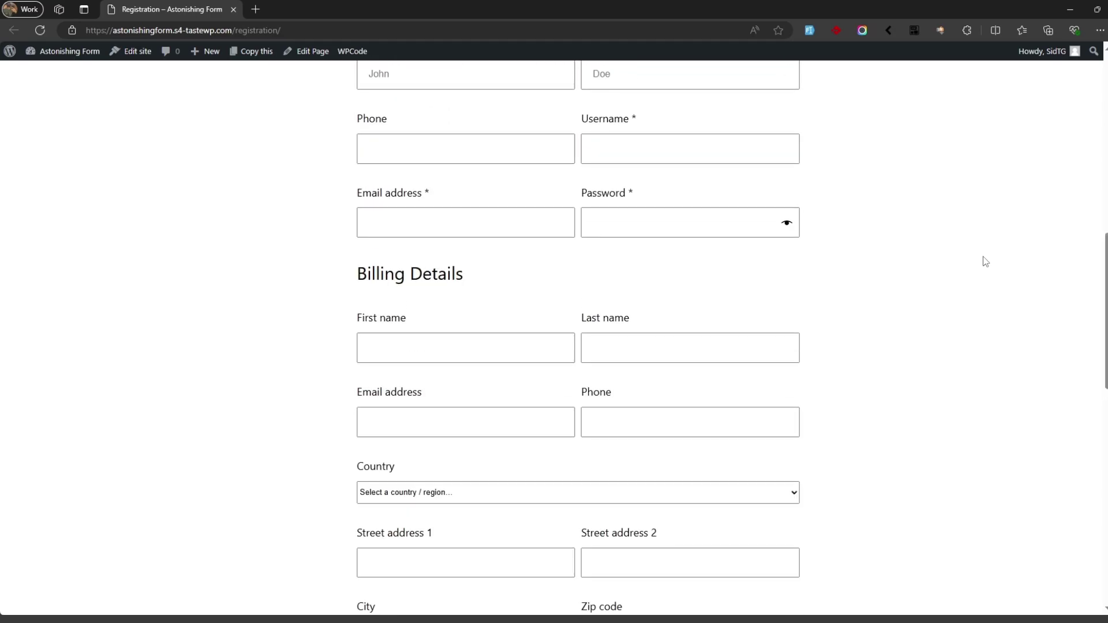
scroll(985, 262, down, 5)
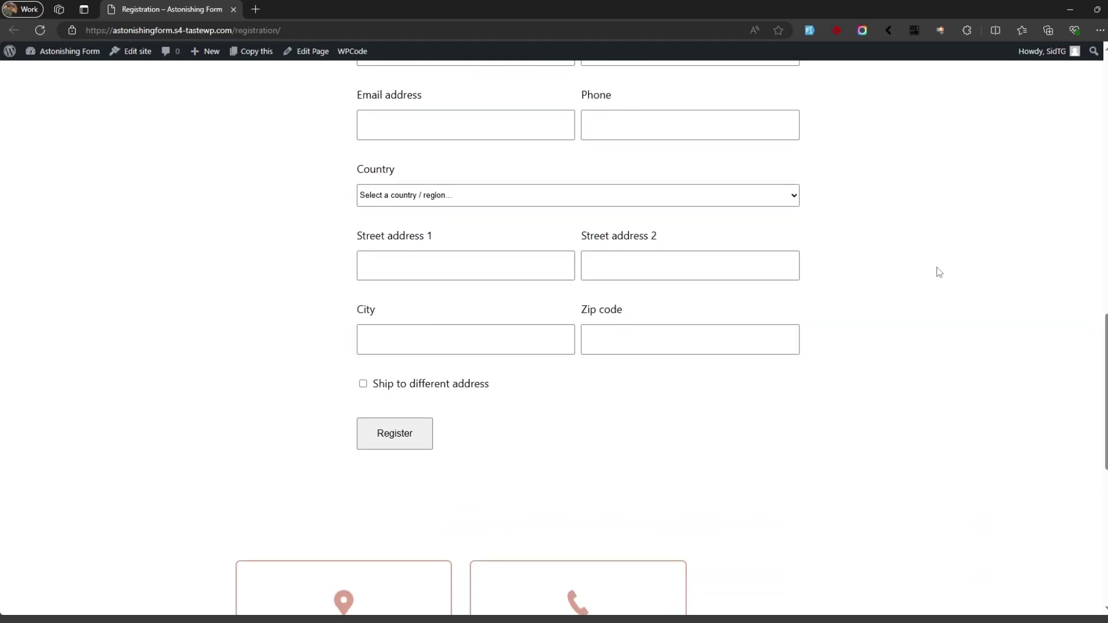
scroll(931, 266, up, 1)
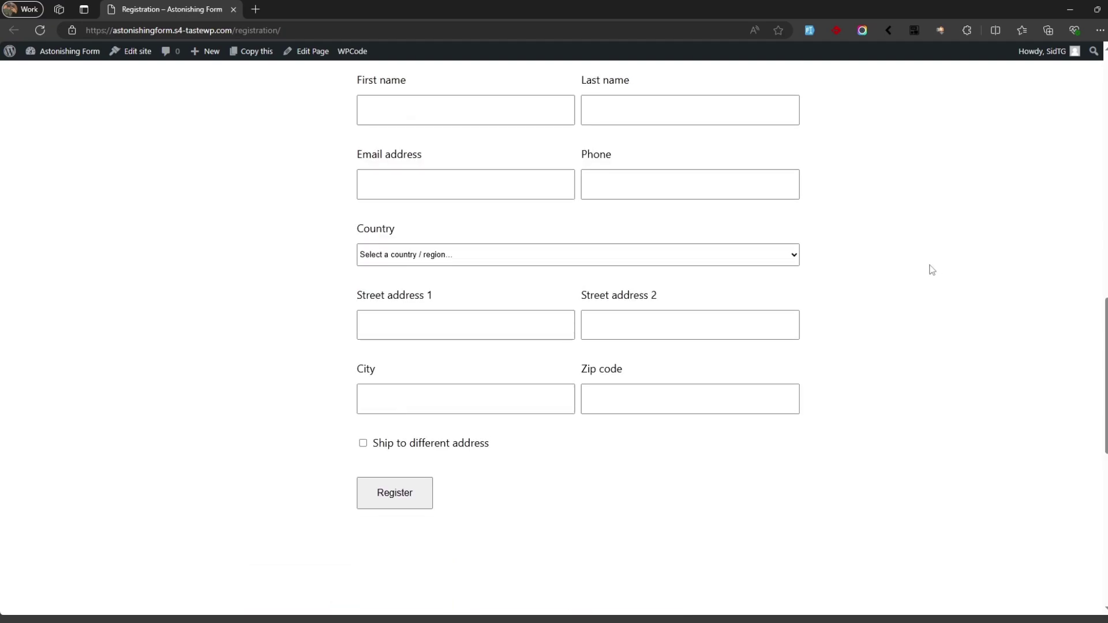
scroll(931, 269, up, 1)
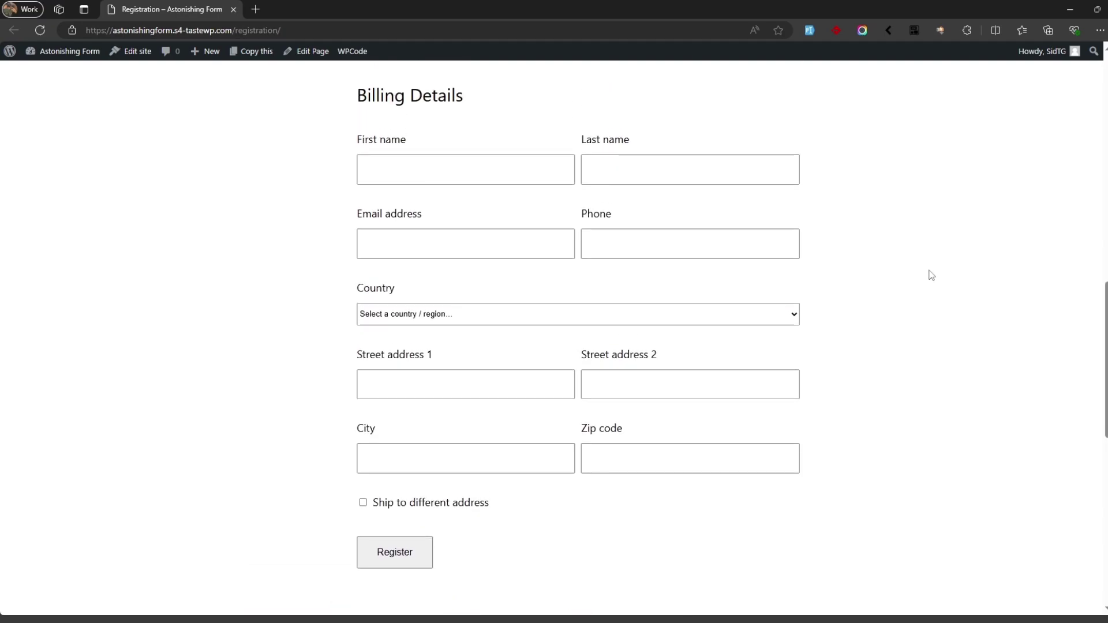
scroll(931, 275, down, 1)
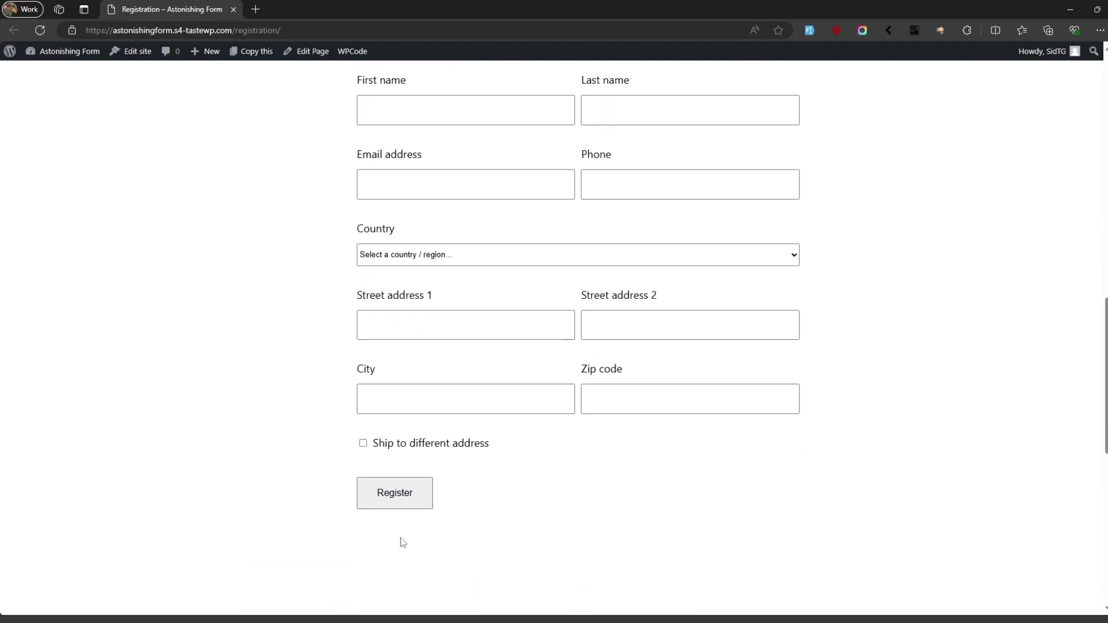
click(363, 443)
scroll(557, 436, down, 1)
scroll(556, 436, down, 1)
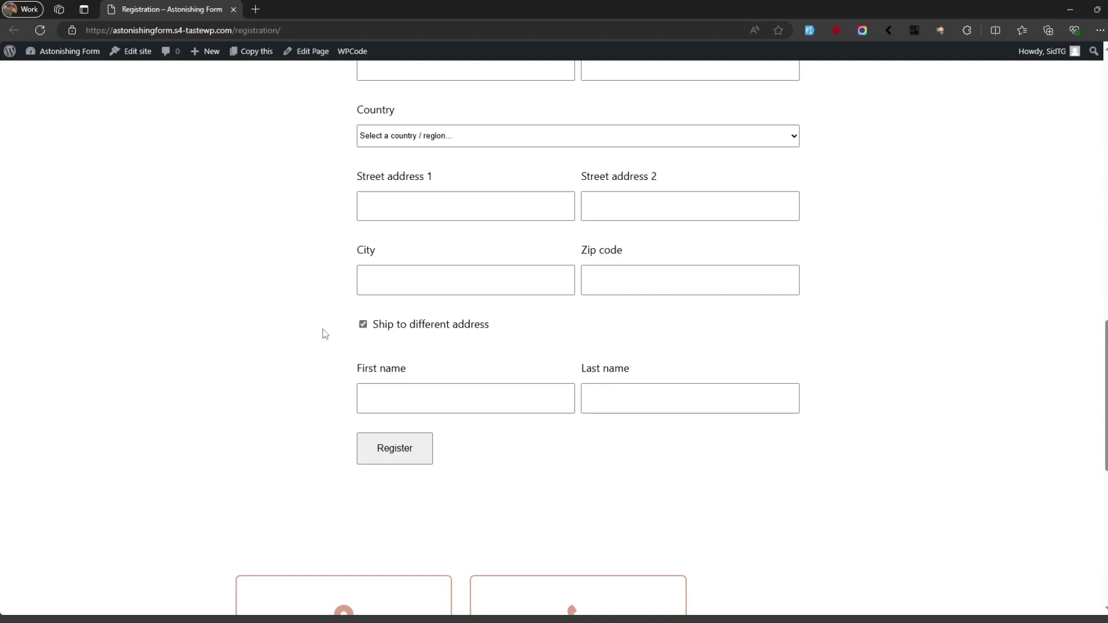
Step: Recheck the live form and select the Registration page's URL in the address bar
scroll(932, 339, up, 10)
scroll(936, 340, down, 3)
scroll(936, 341, down, 3)
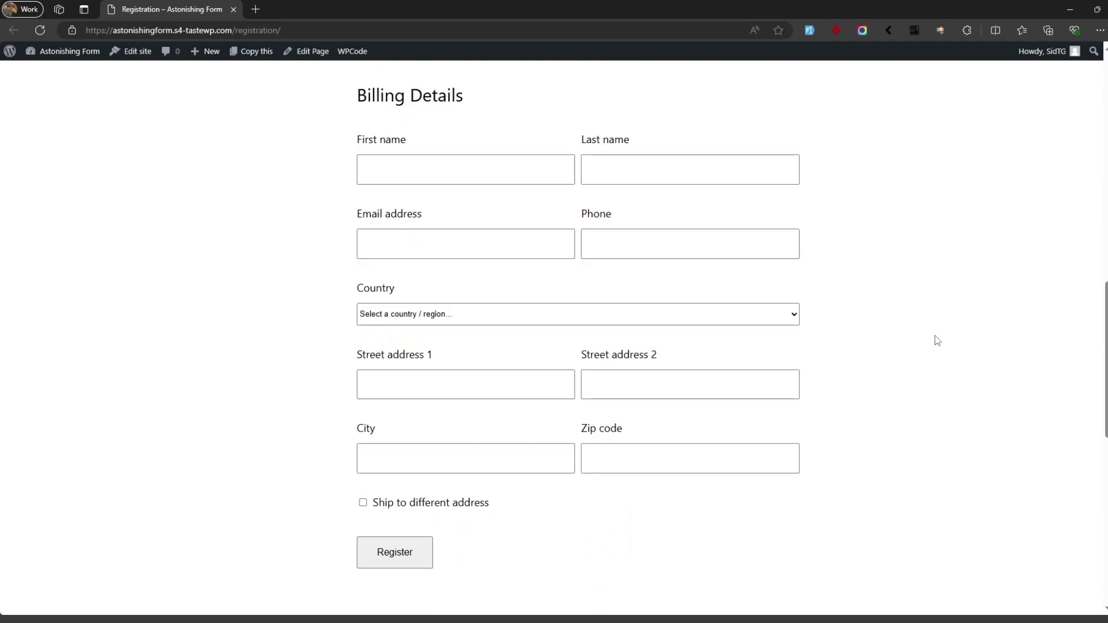
scroll(936, 343, up, 5)
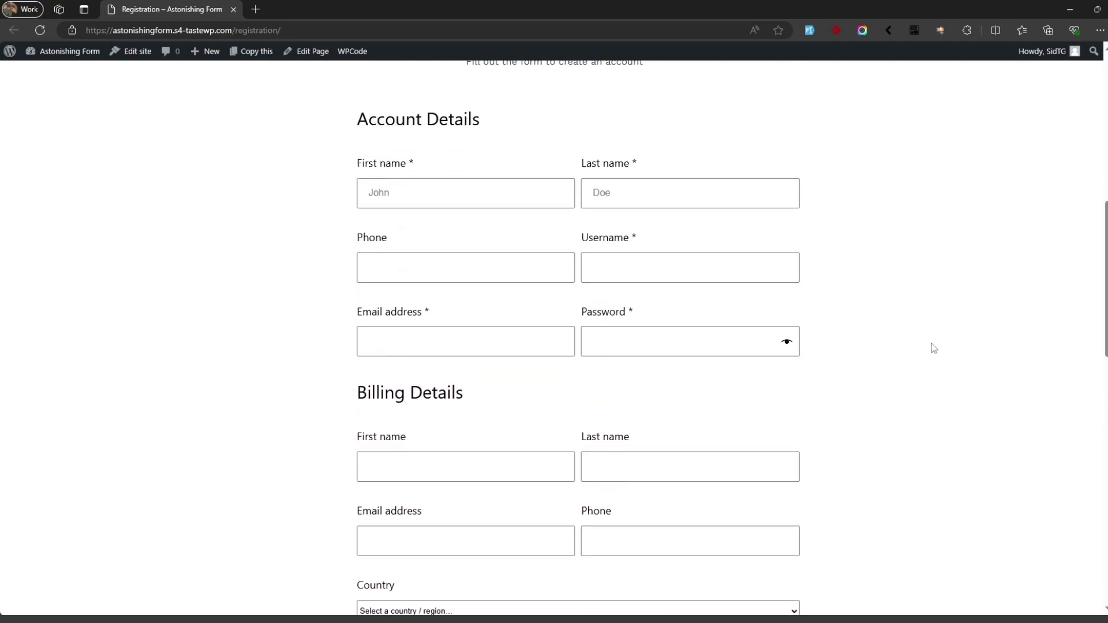
key(ctrl+l)
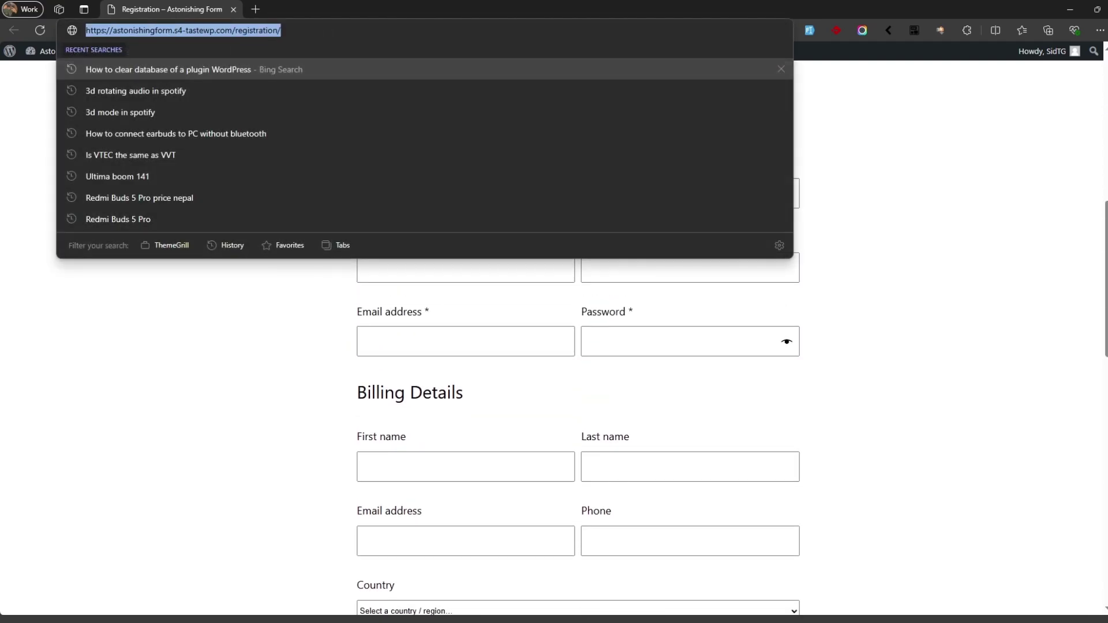
Step: In the private window, autofill the registration form with test data and extend the password with 123456
click(864, 315)
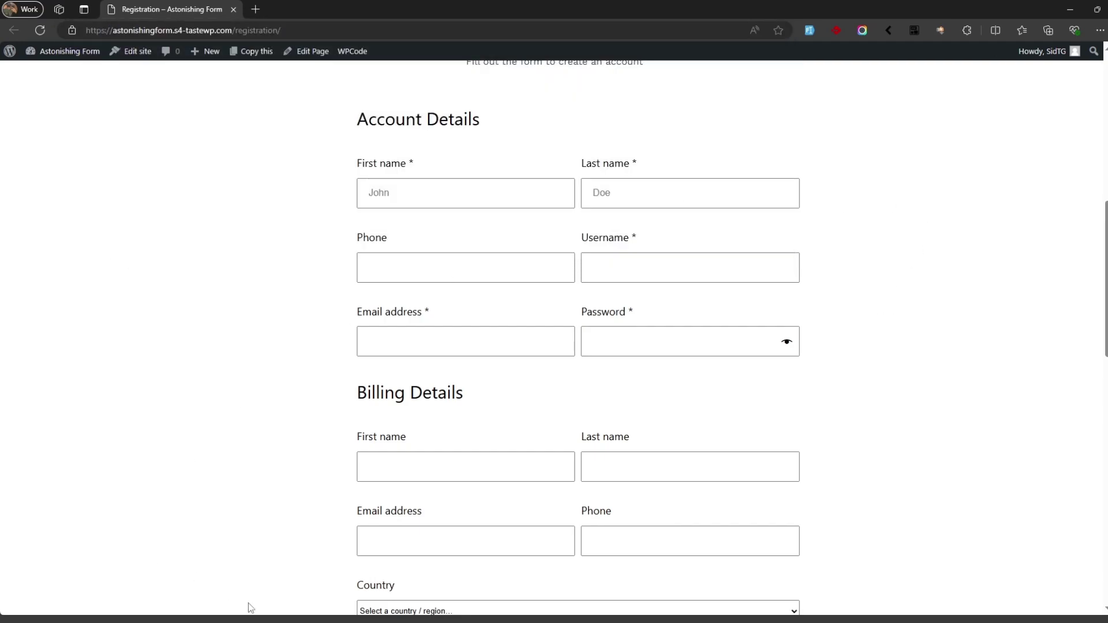
click(224, 610)
scroll(992, 256, down, 5)
scroll(993, 259, down, 3)
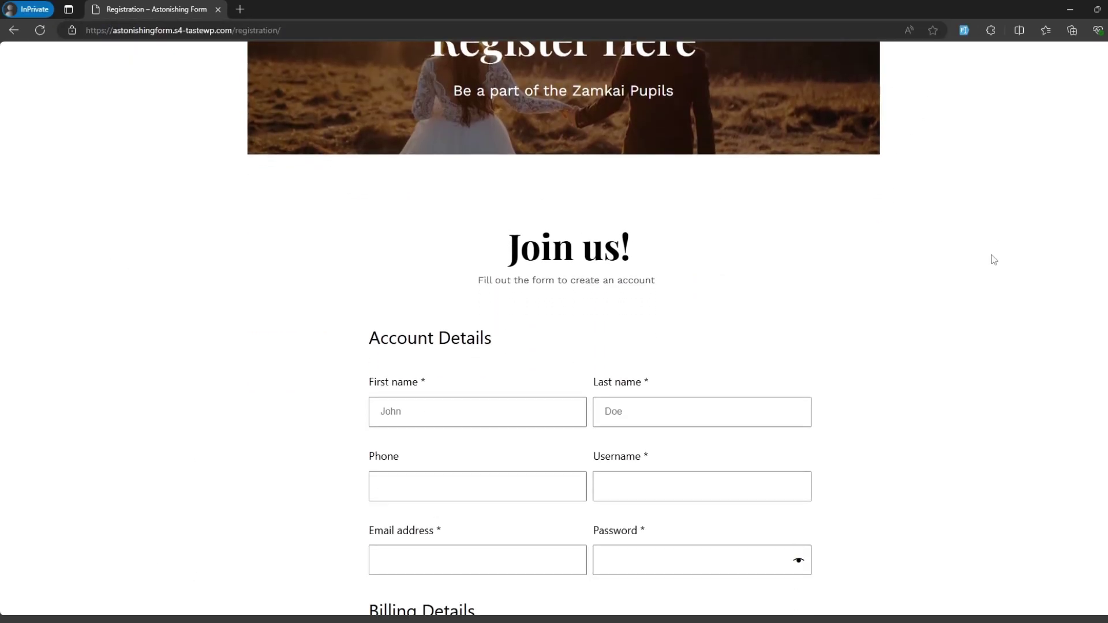
scroll(1006, 202, down, 2)
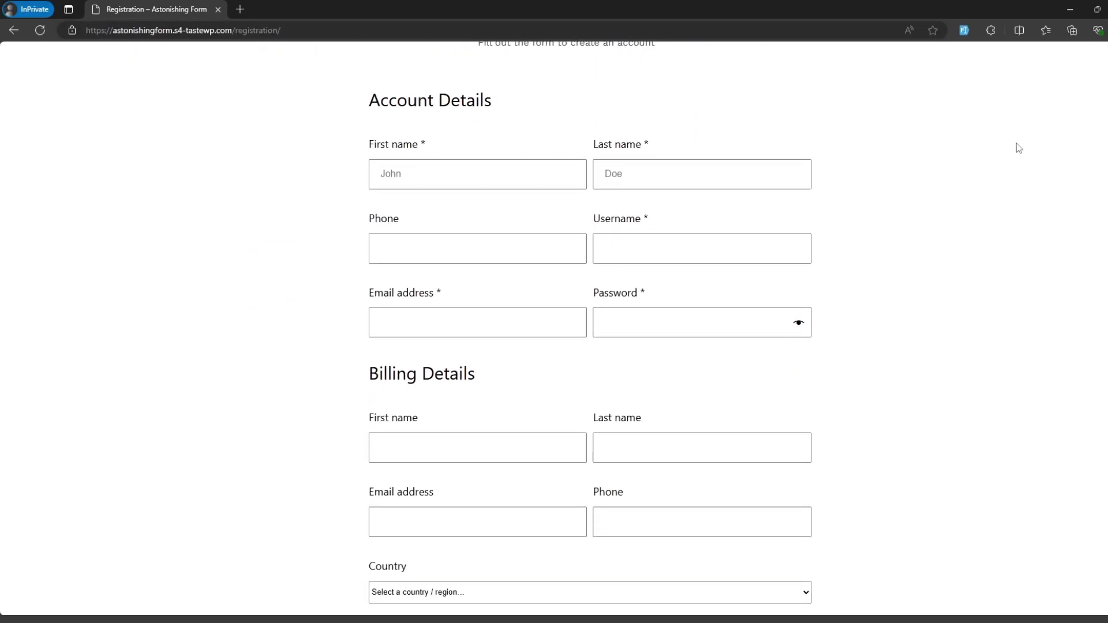
key(alt+shift+f)
click(646, 322)
text(12345)
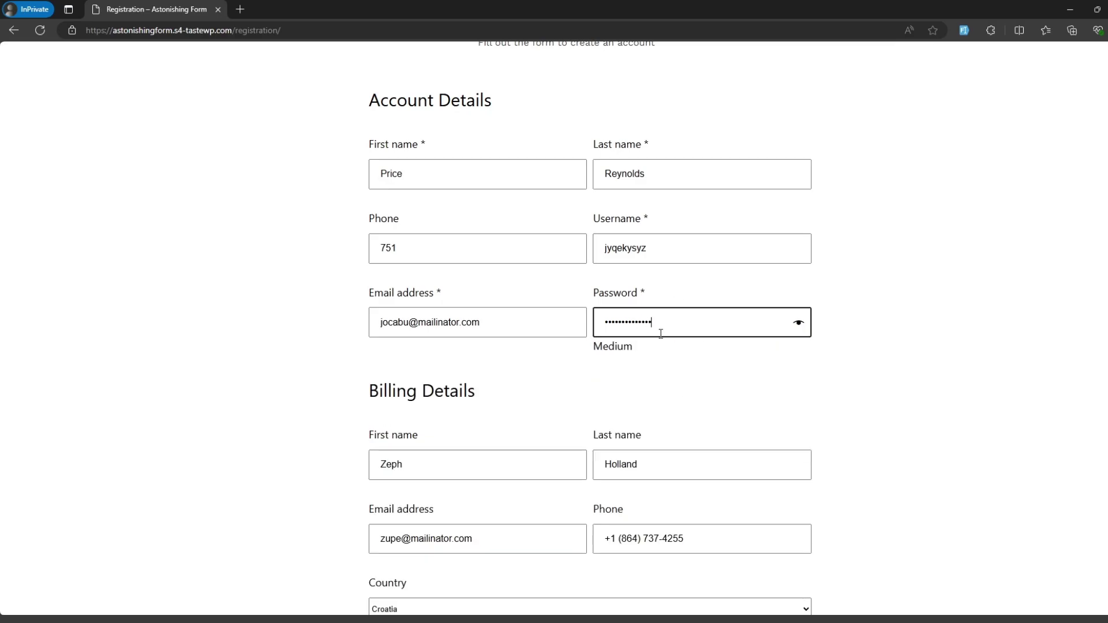
text(6)
Step: Toggle Ship to a different address on and back off, then submit the registration
scroll(916, 339, down, 7)
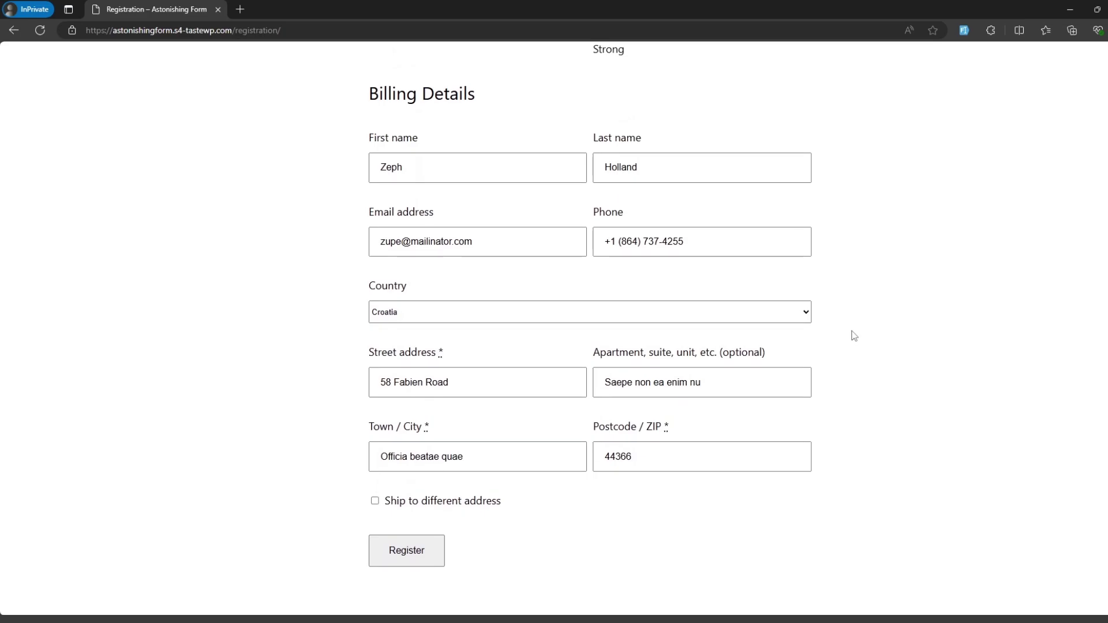
scroll(941, 435, up, 2)
scroll(941, 434, down, 1)
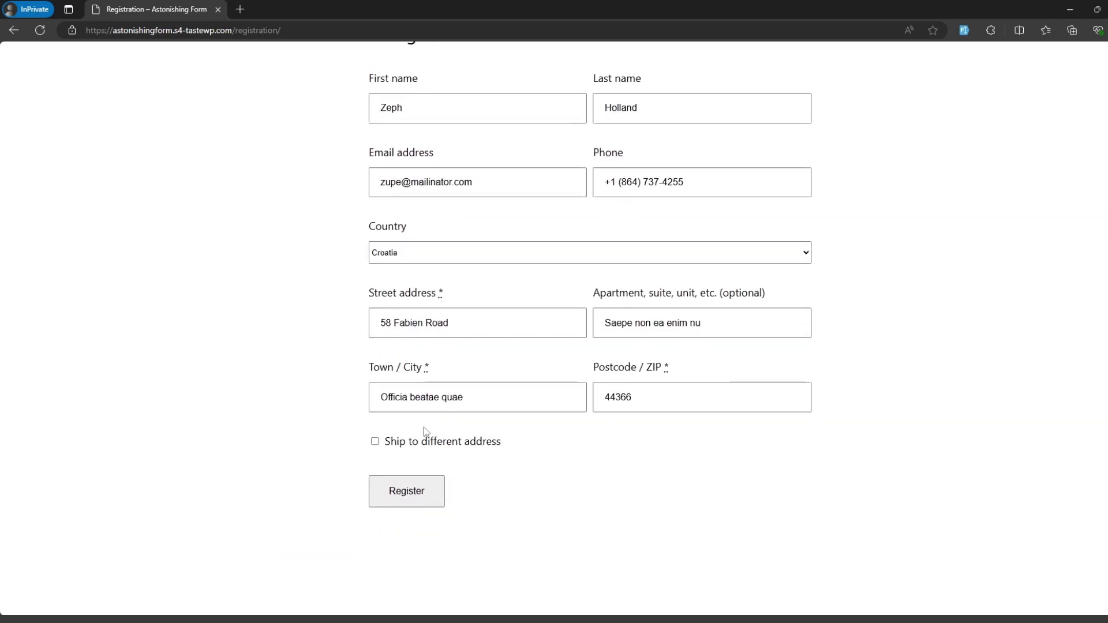
click(375, 441)
click(375, 442)
scroll(960, 480, up, 7)
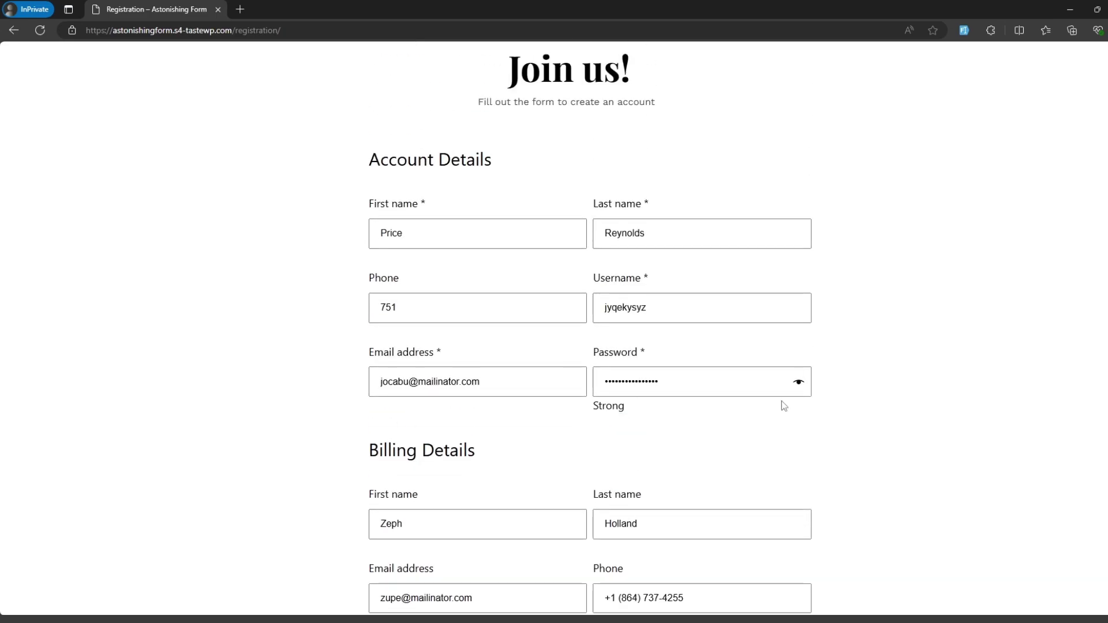
scroll(822, 372, down, 7)
click(406, 494)
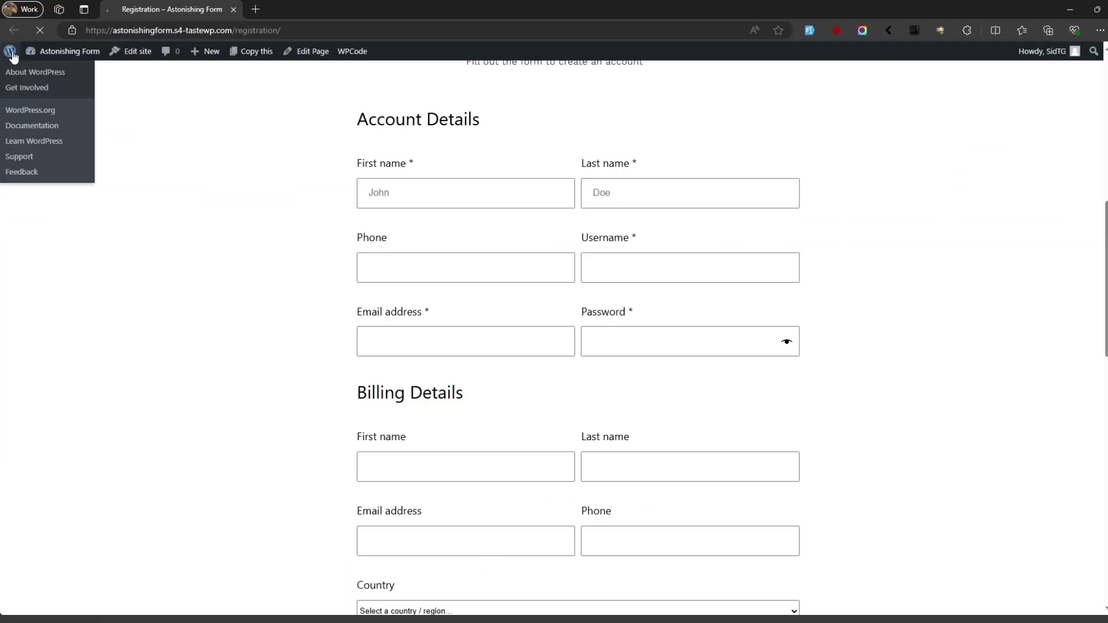
Step: Check the new test customer's row under WooCommerce > Customers, then return to the private window
click(10, 50)
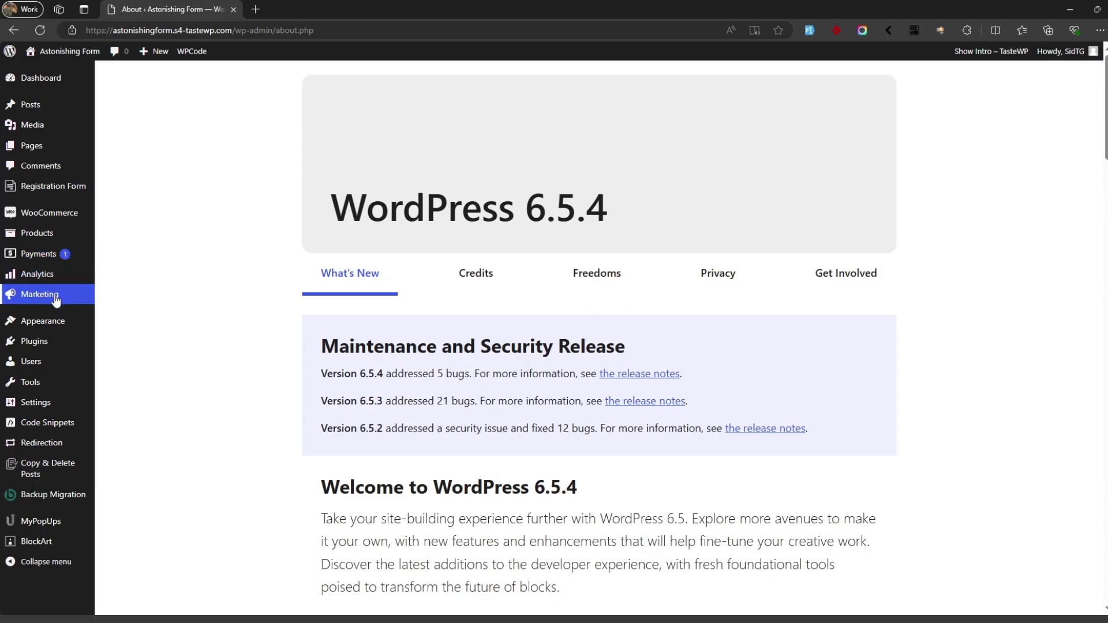
mouse_move(49, 212)
click(136, 248)
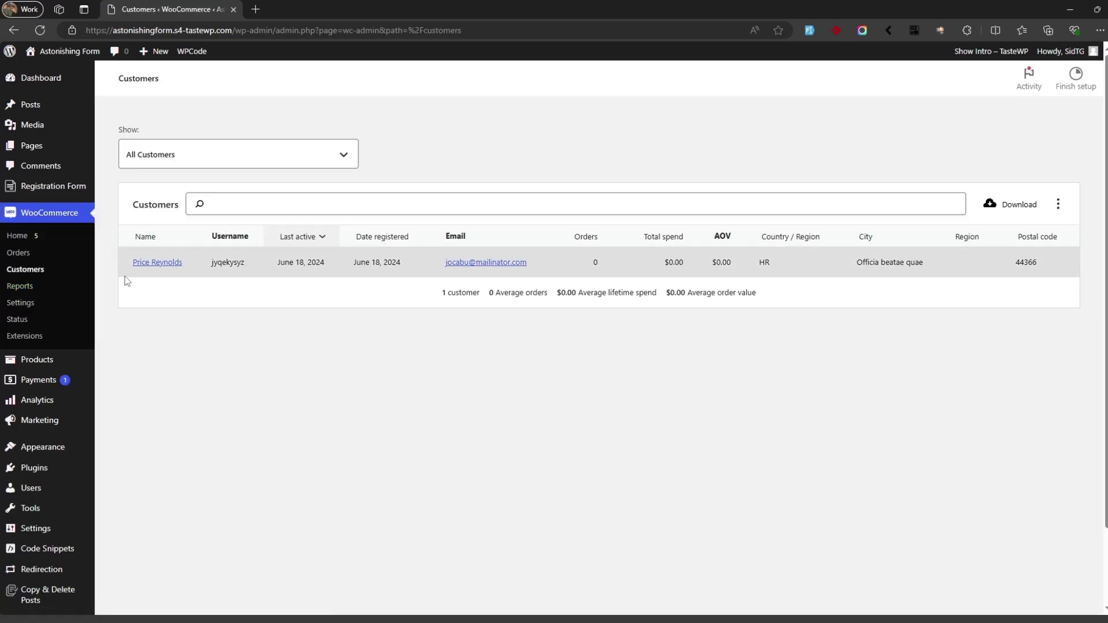
drag(124, 275, 1066, 301)
click(1065, 277)
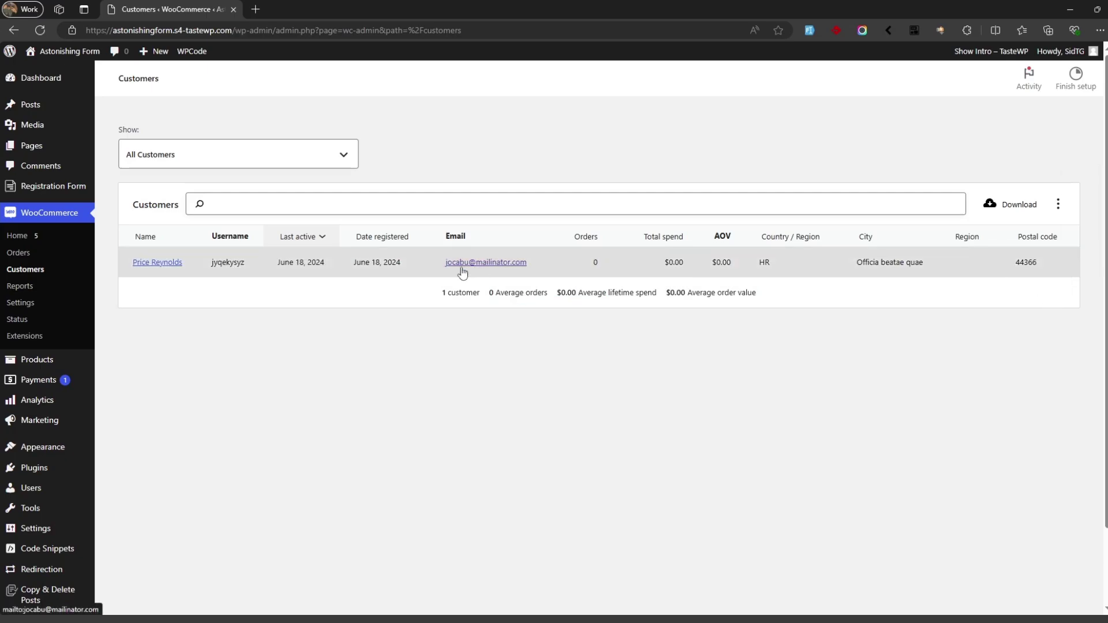
key(alt+Tab)
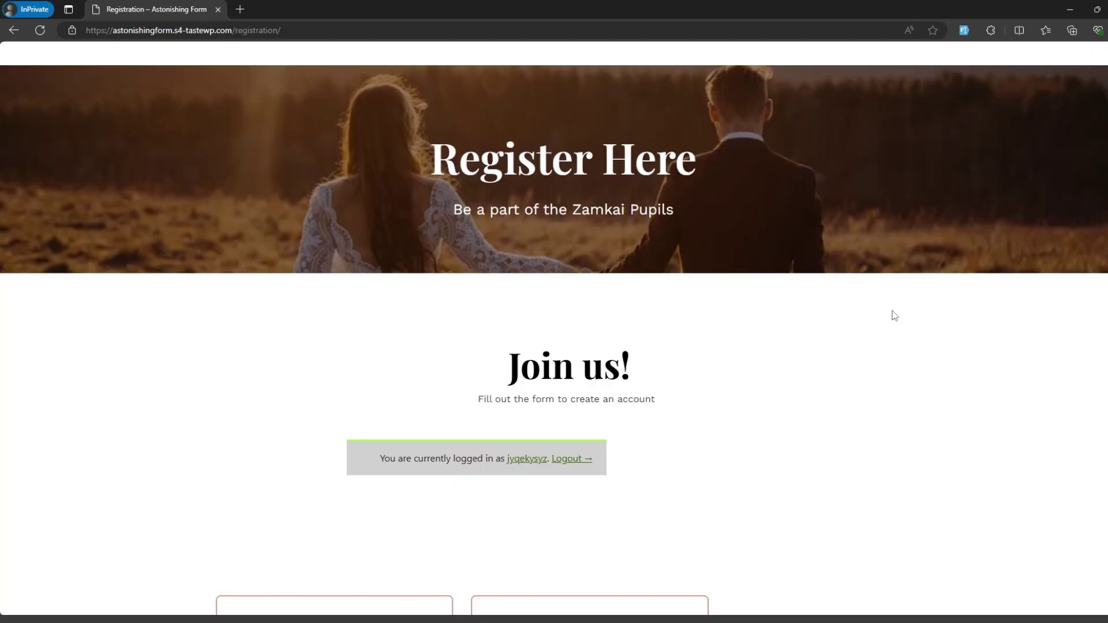
Step: Add Zamkai 41 Secrets to Life from the Shop to the cart and proceed to checkout
scroll(856, 347, up, 3)
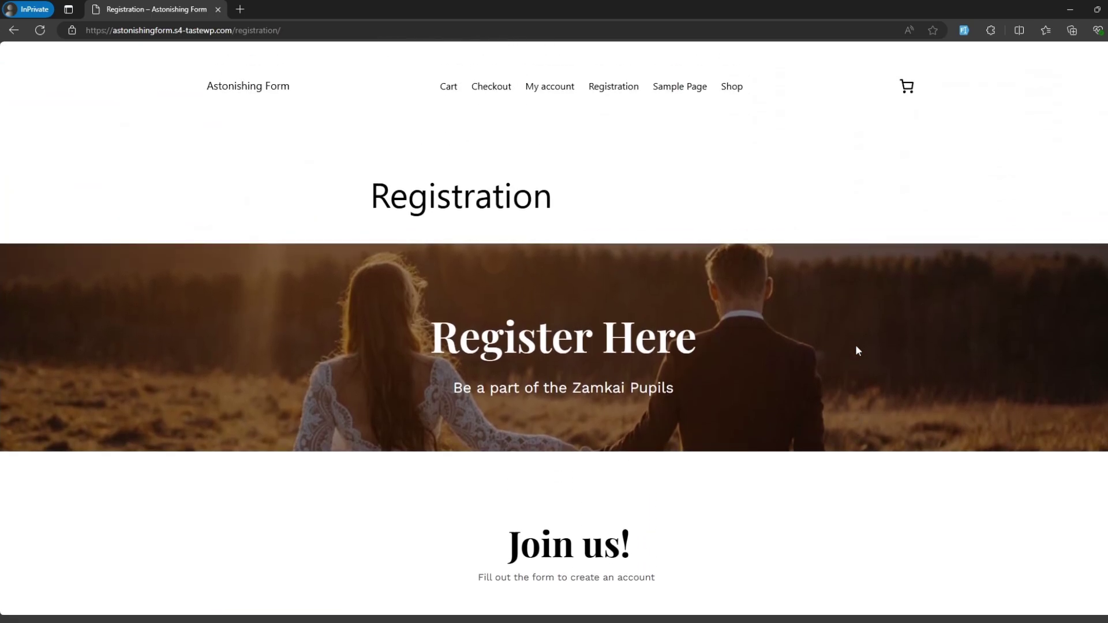
scroll(855, 350, down, 1)
scroll(855, 351, up, 1)
click(732, 87)
scroll(507, 277, down, 2)
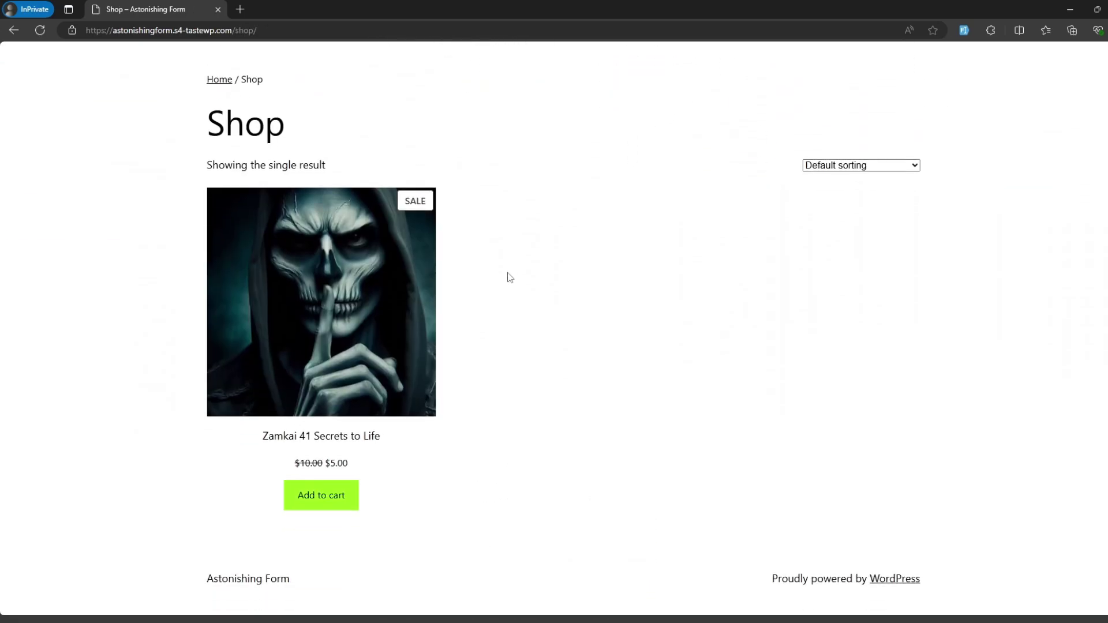
click(329, 498)
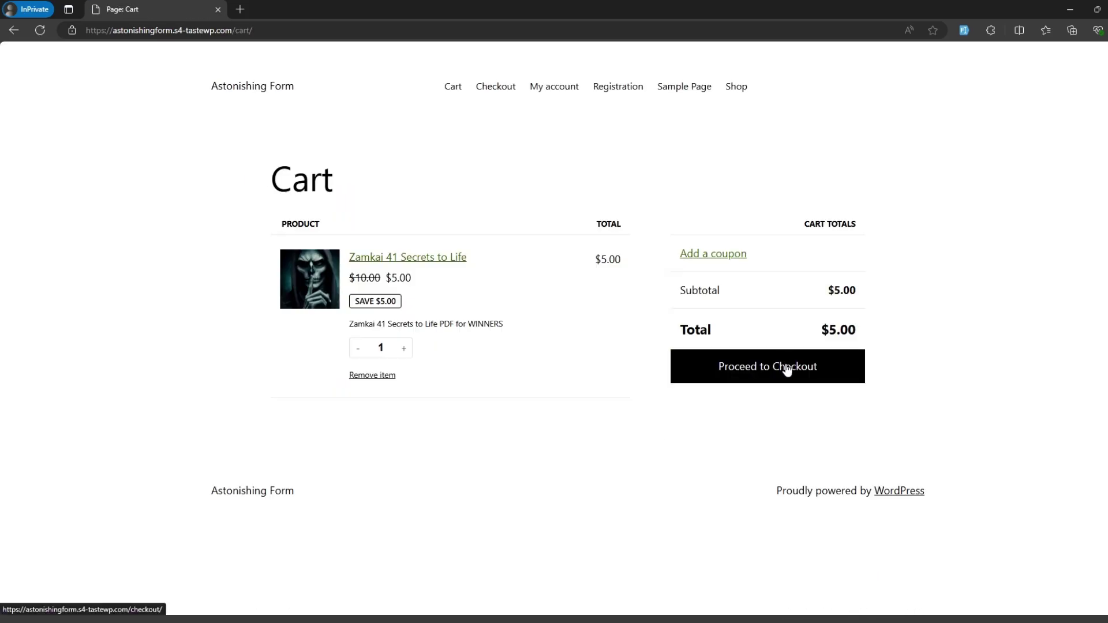
click(786, 369)
scroll(787, 369, down, 1)
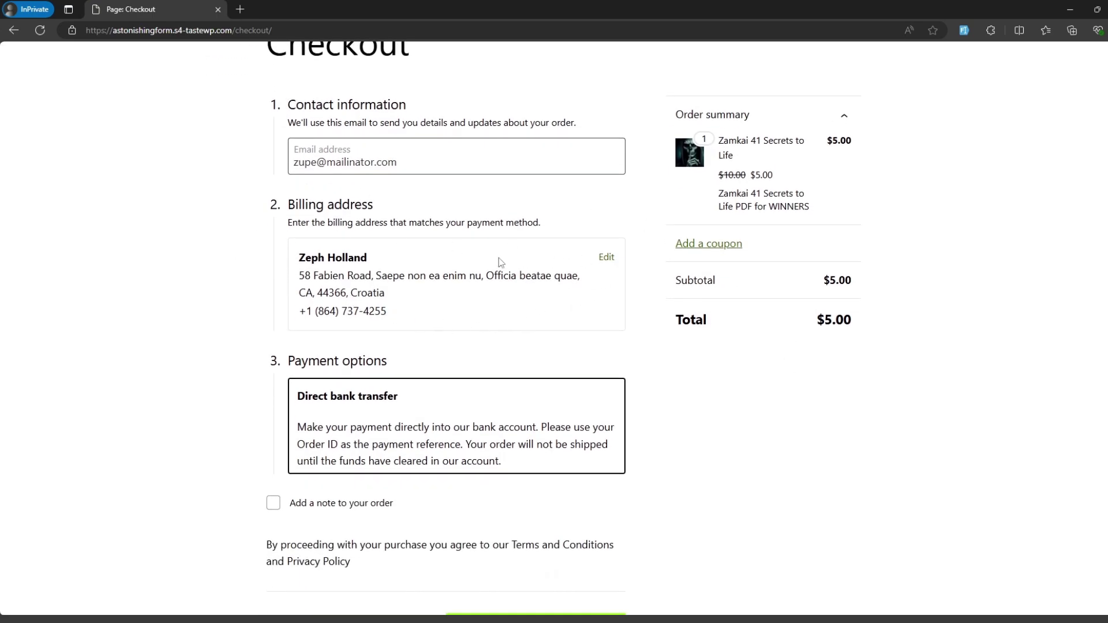
Step: Review the prefilled billing address and place the $5.00 Direct bank transfer order
click(606, 257)
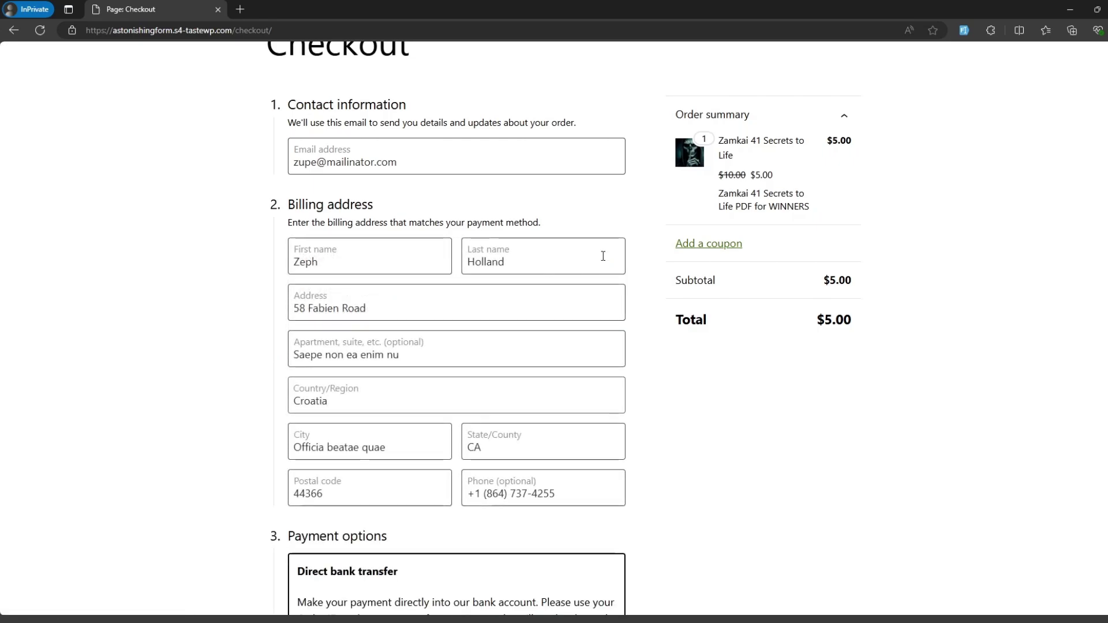
scroll(546, 242, down, 1)
scroll(652, 416, up, 2)
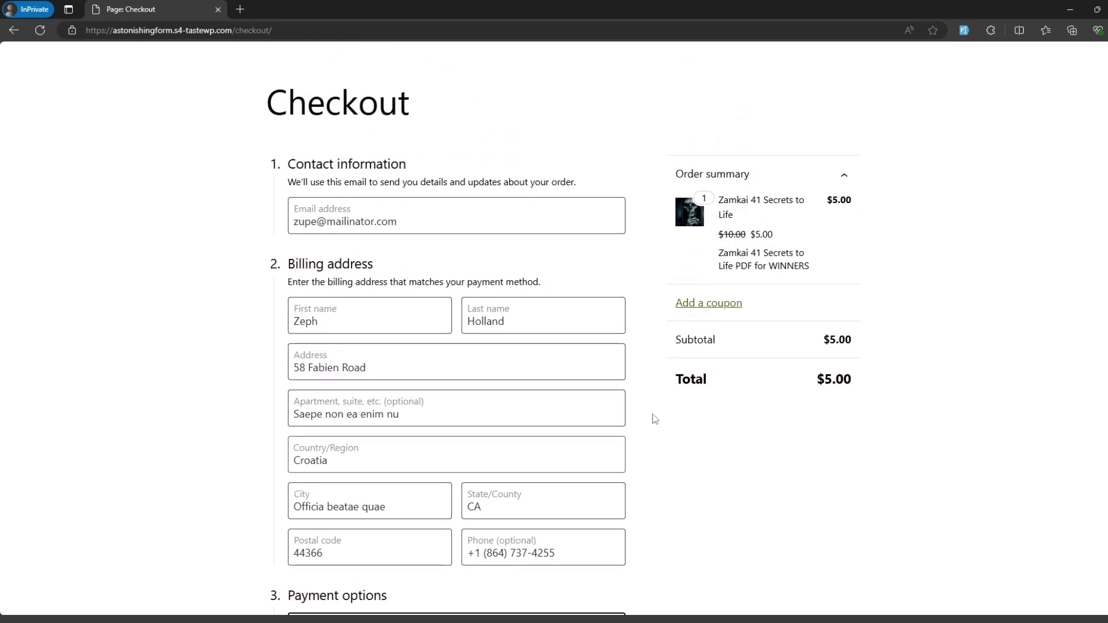
scroll(481, 210, down, 1)
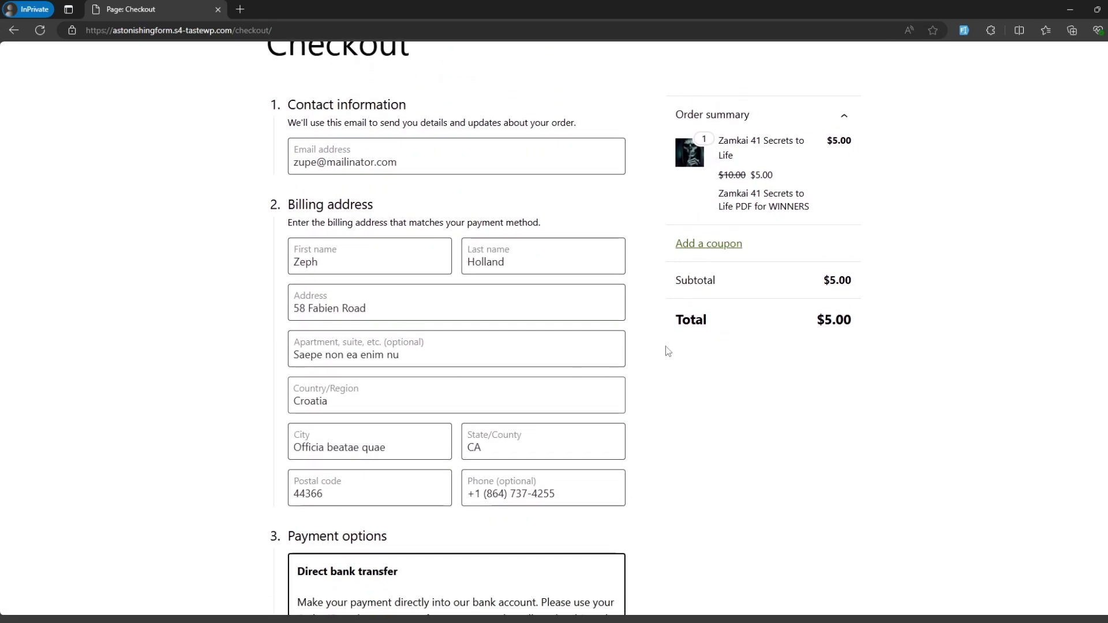
scroll(659, 345, down, 1)
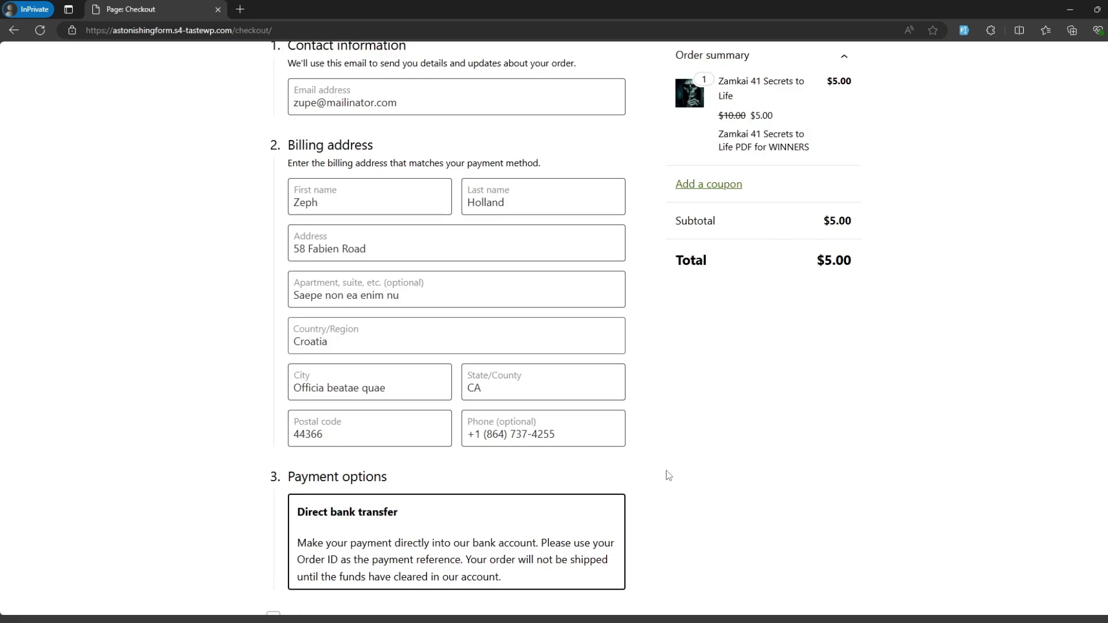
scroll(668, 475, down, 1)
scroll(737, 367, down, 1)
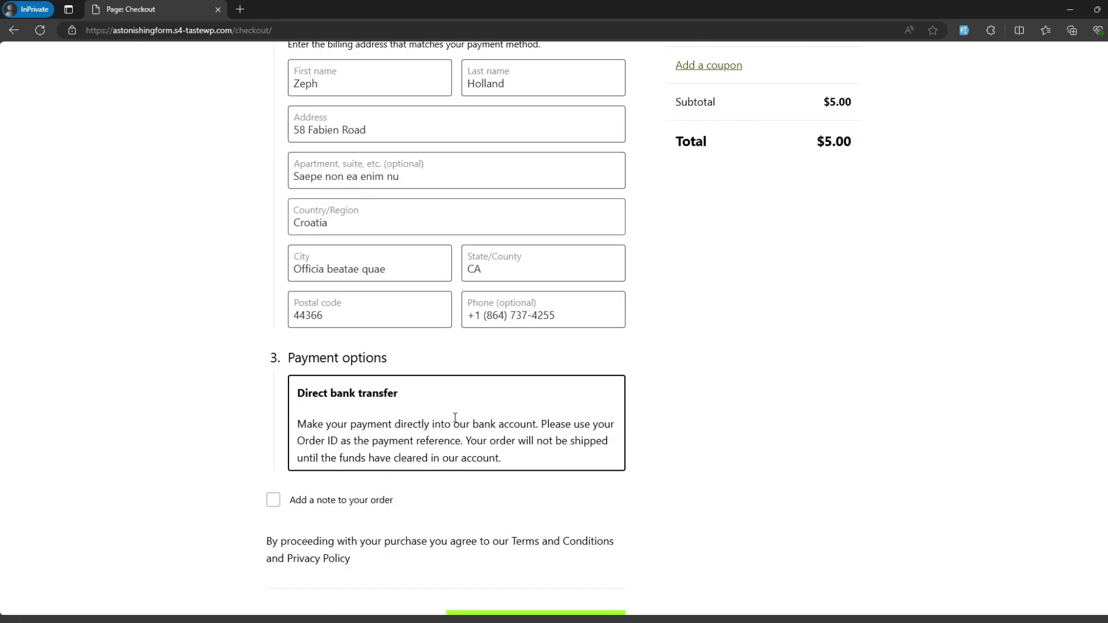
scroll(496, 352, down, 2)
click(547, 537)
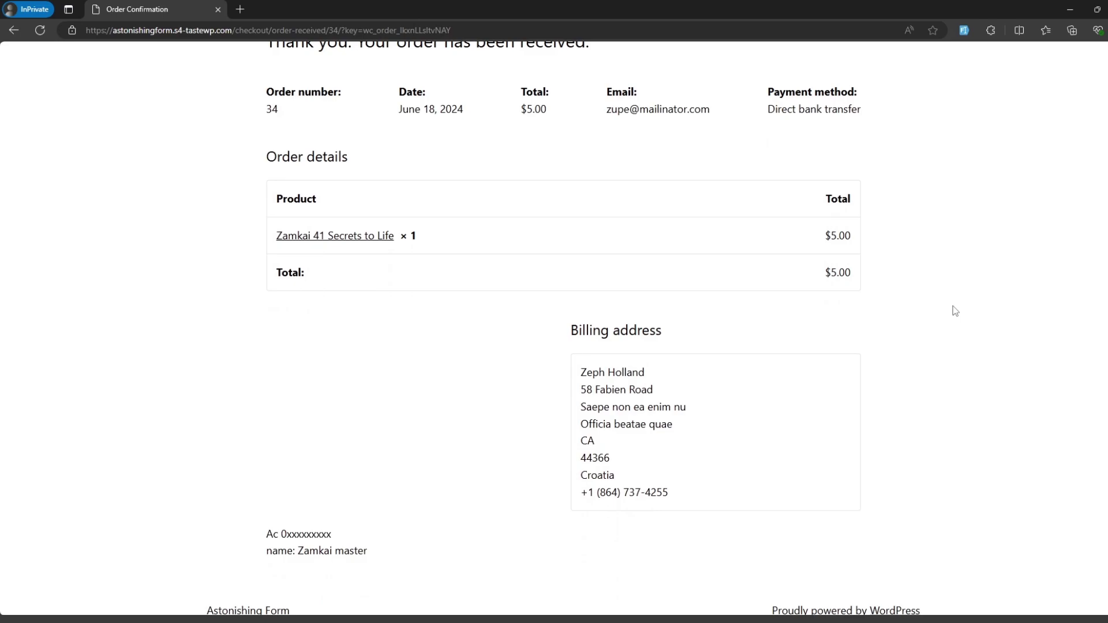
scroll(954, 311, up, 2)
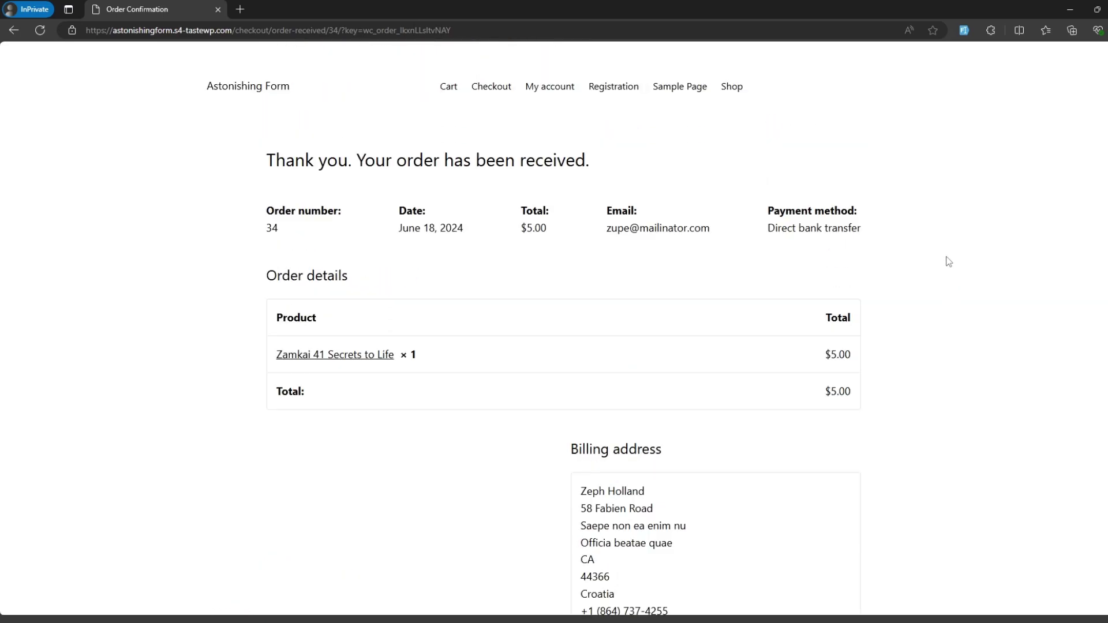
scroll(934, 266, down, 3)
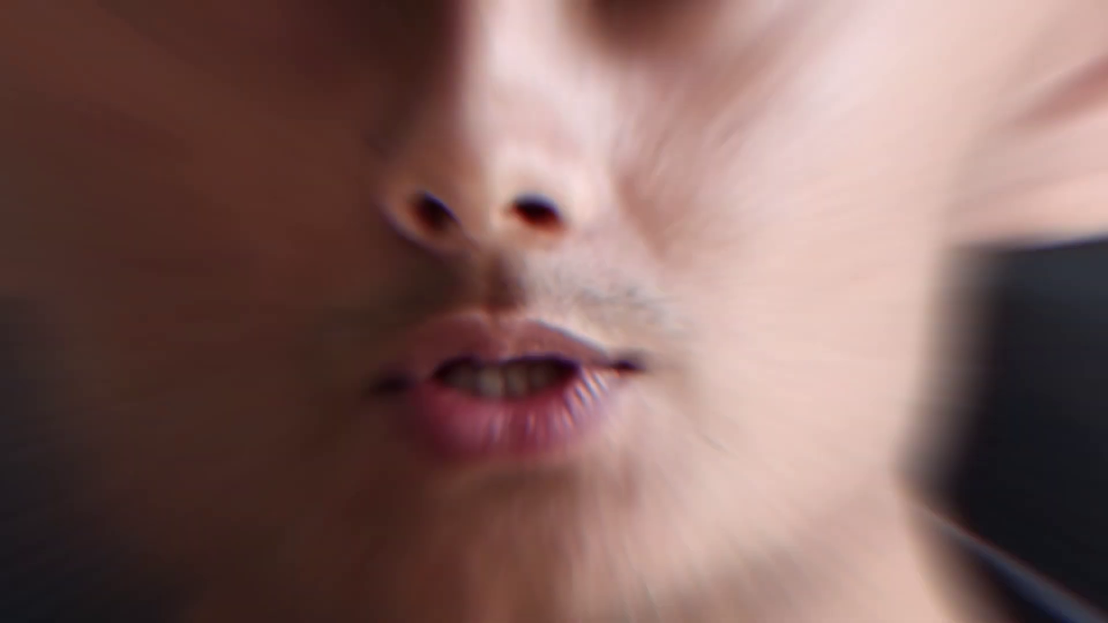